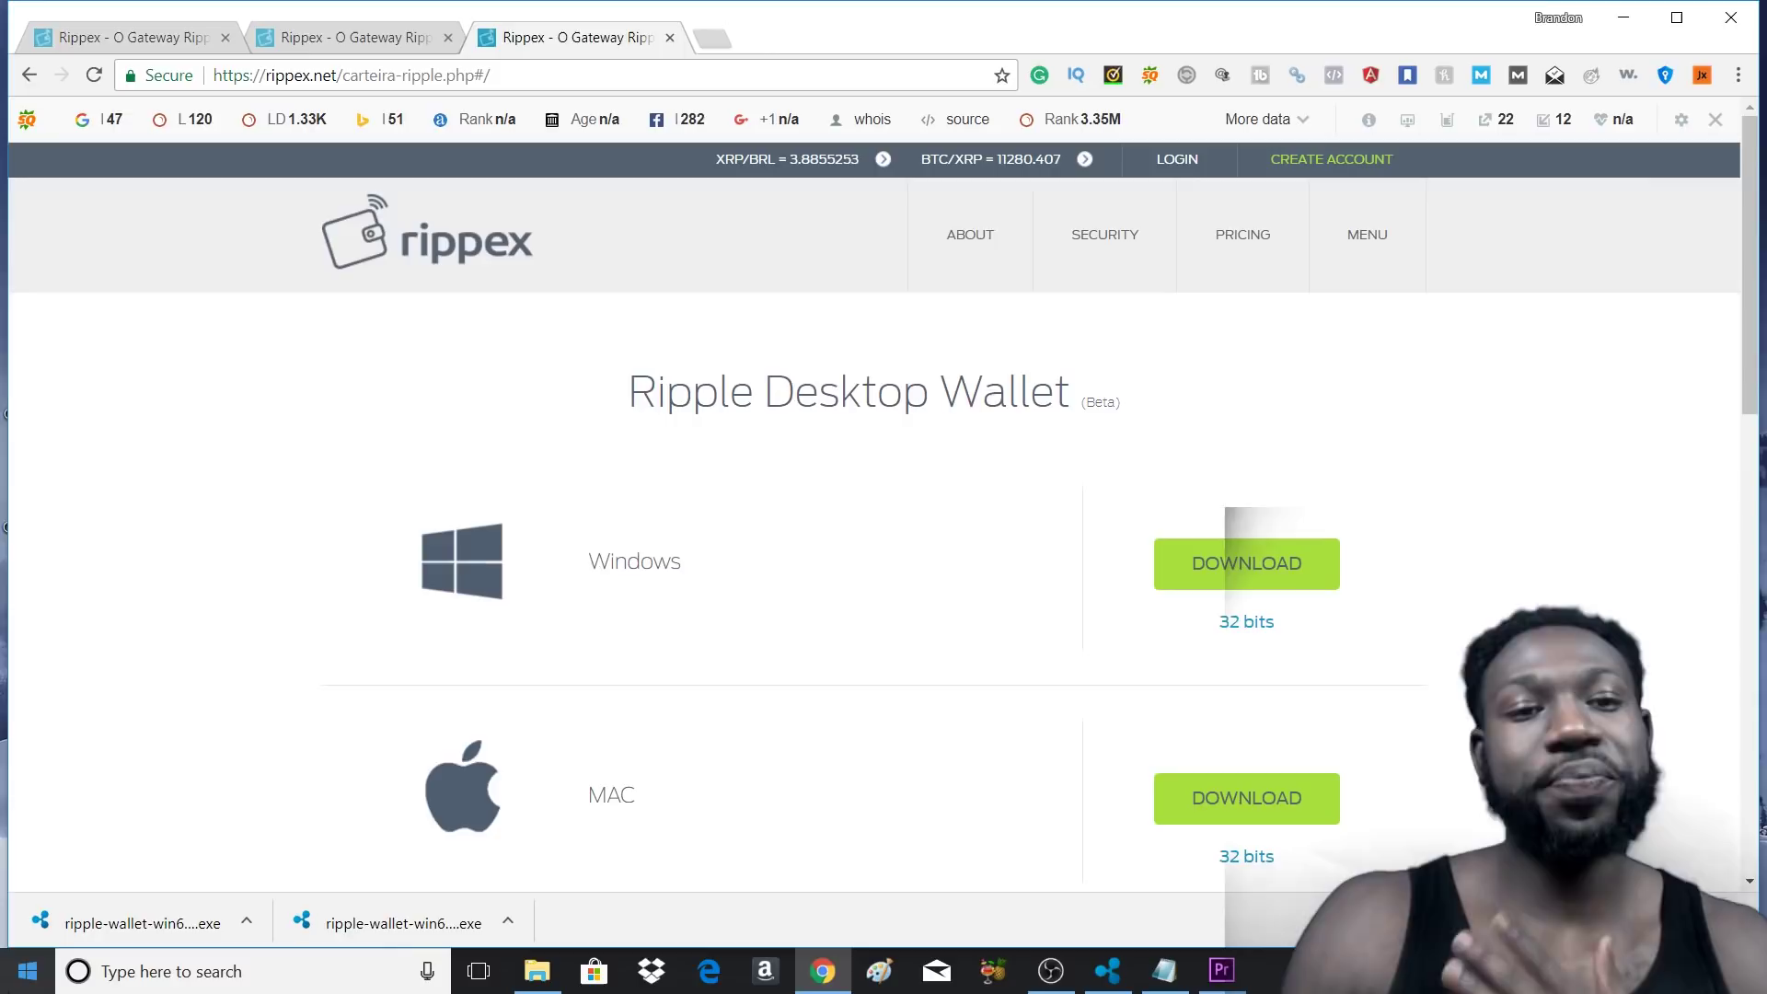
pyautogui.scroll(-1, 673, 401)
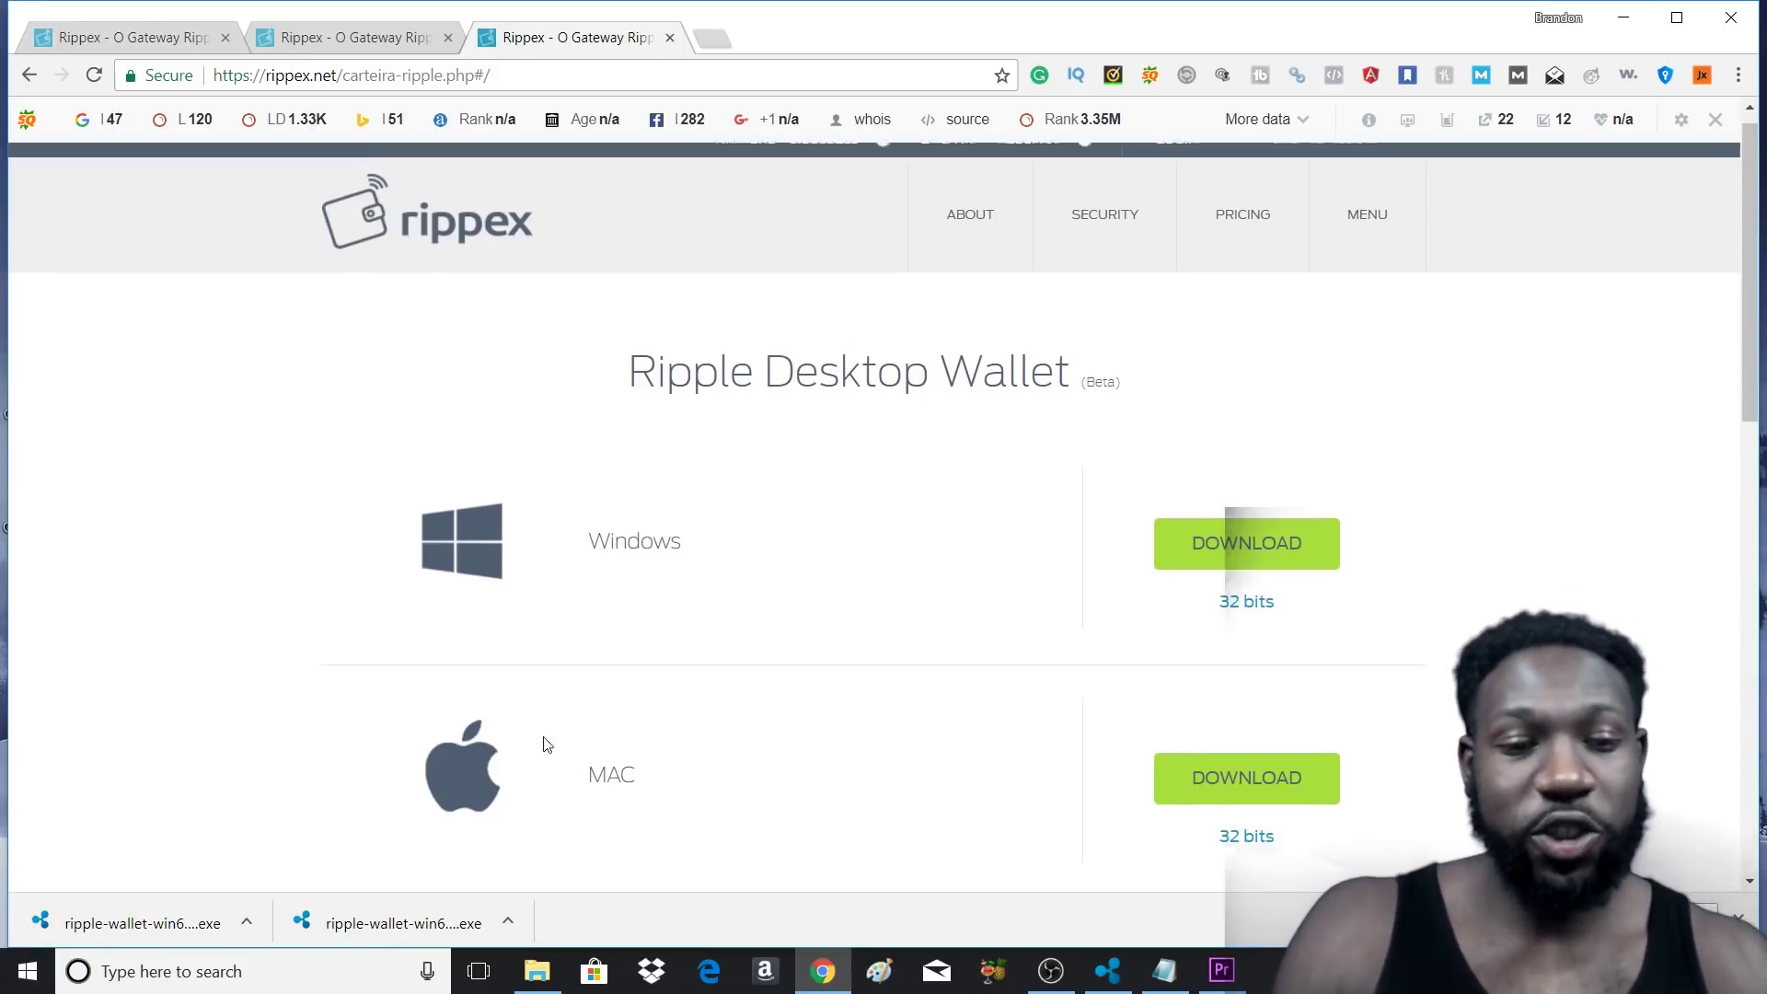
pyautogui.scroll(-3, 595, 691)
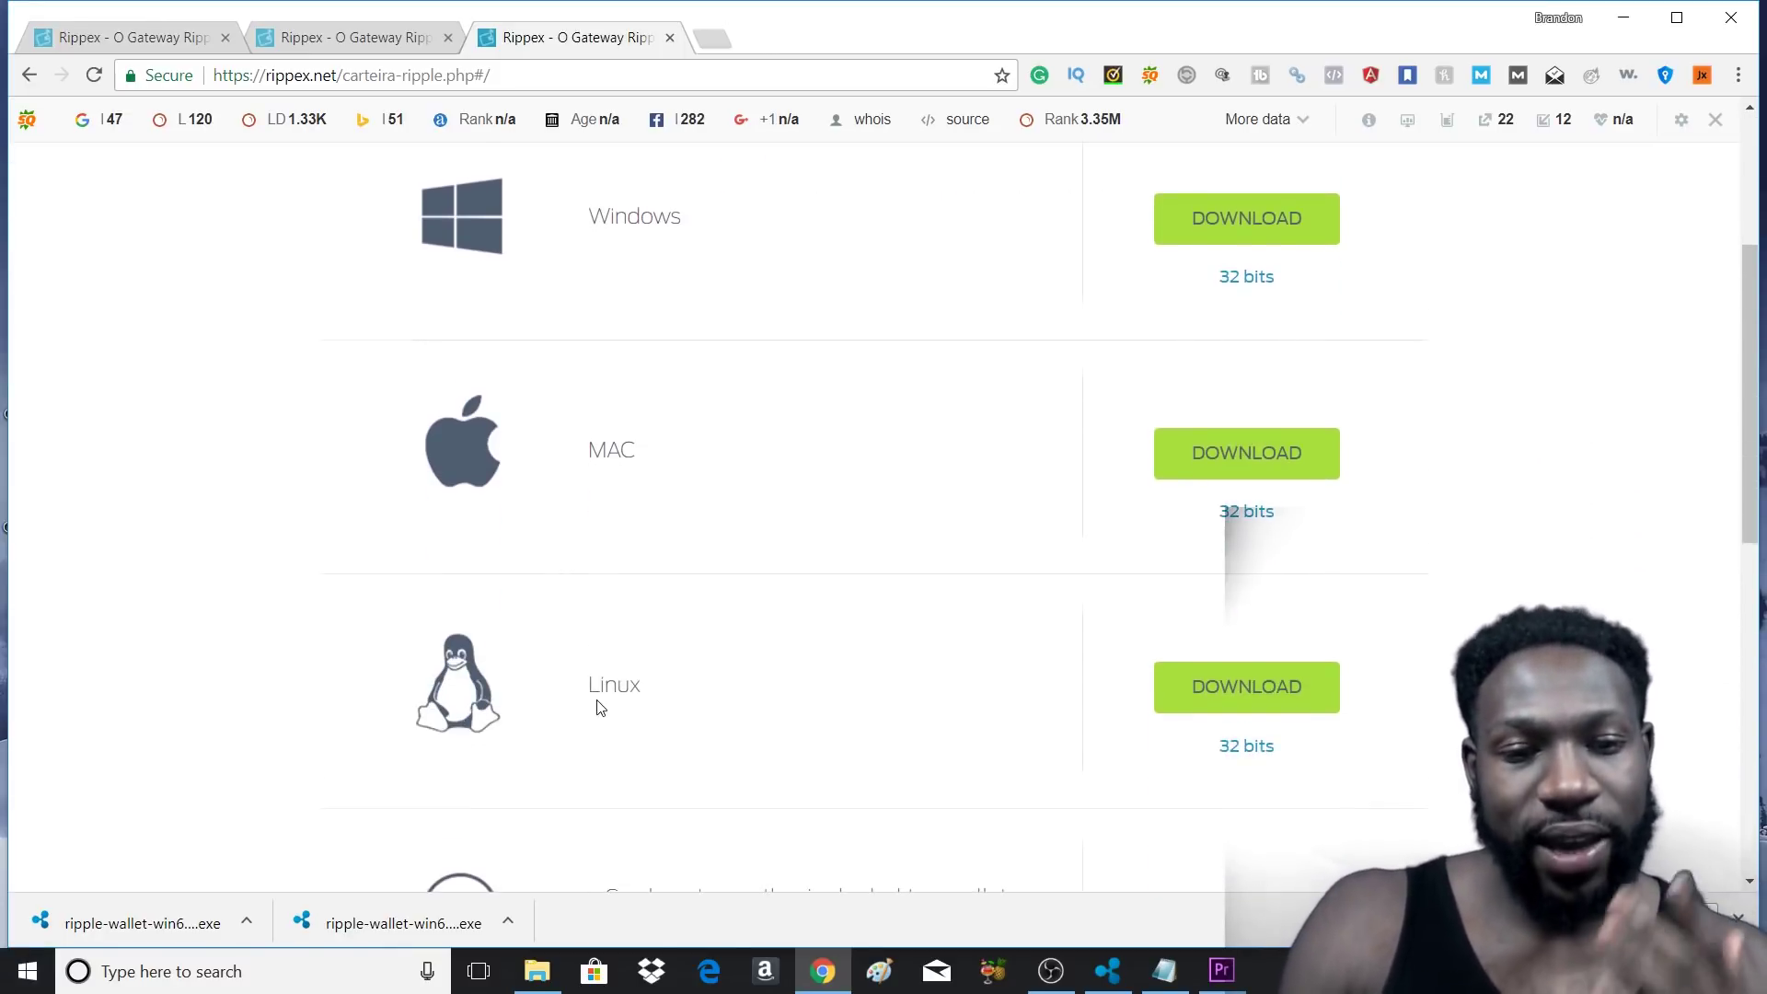
pyautogui.scroll(1, 631, 635)
pyautogui.scroll(4, 623, 733)
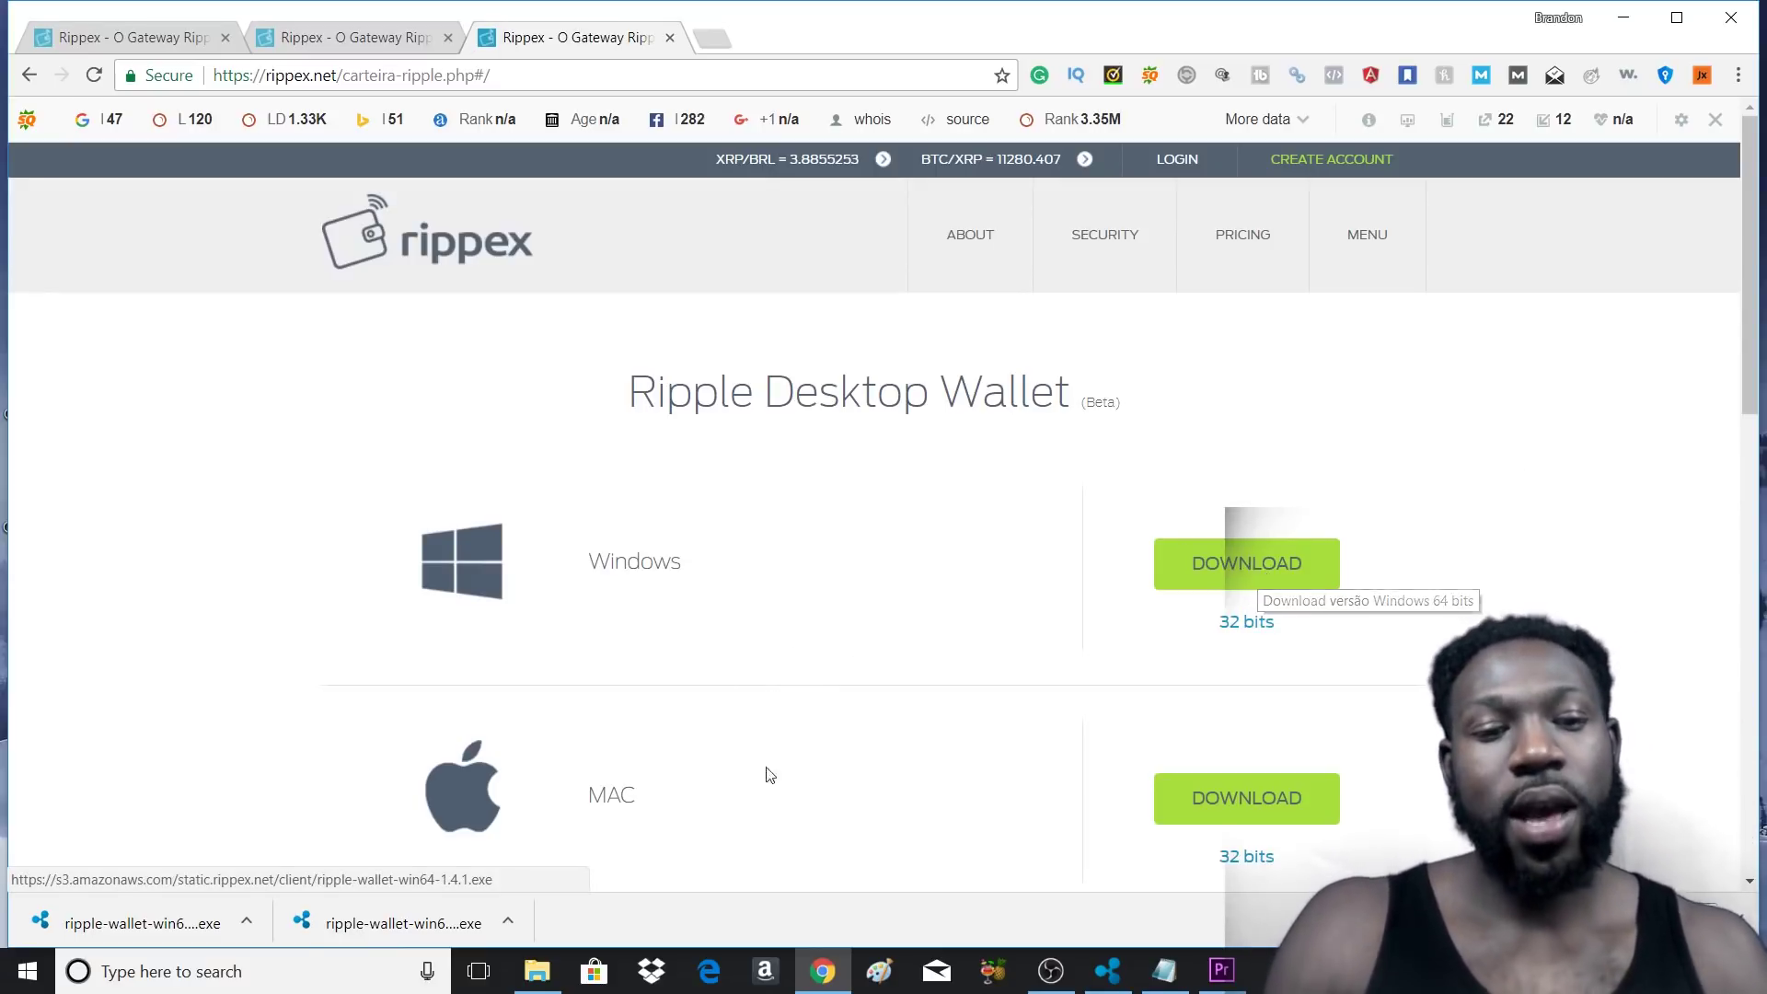
# - Install the downloaded wallet to the default folder, then clear the Open account password field
pyautogui.click(418, 926)
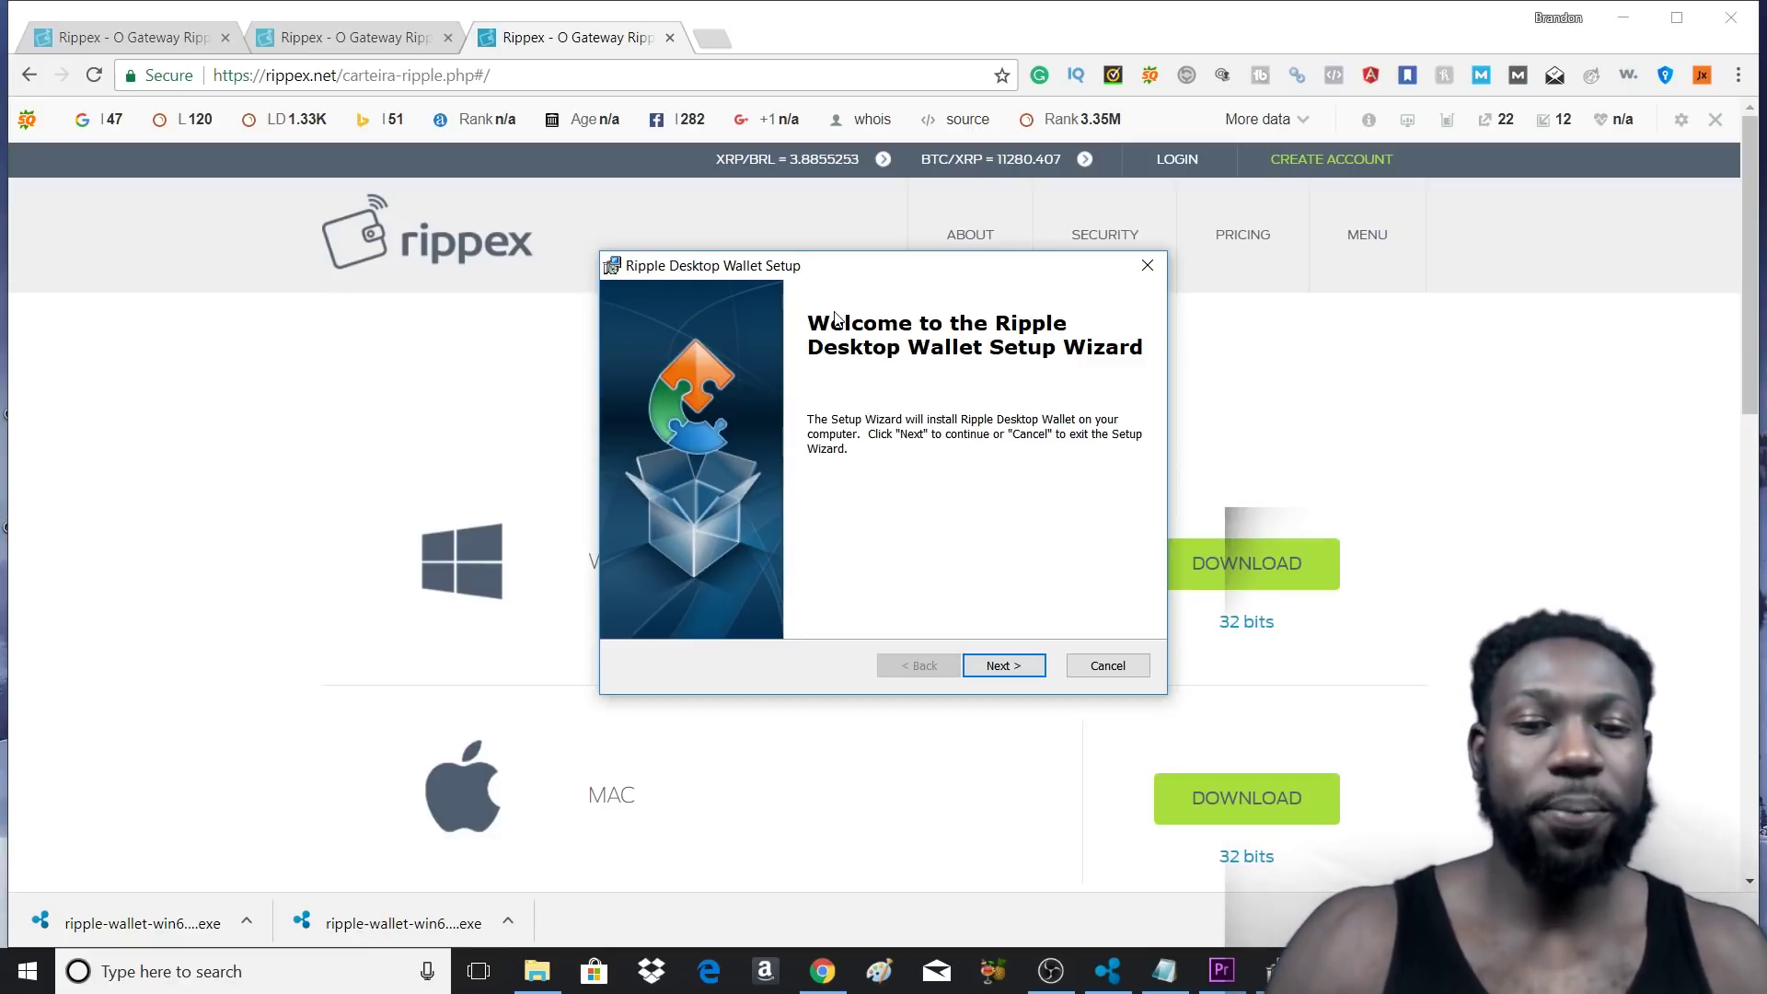
pyautogui.click(1000, 667)
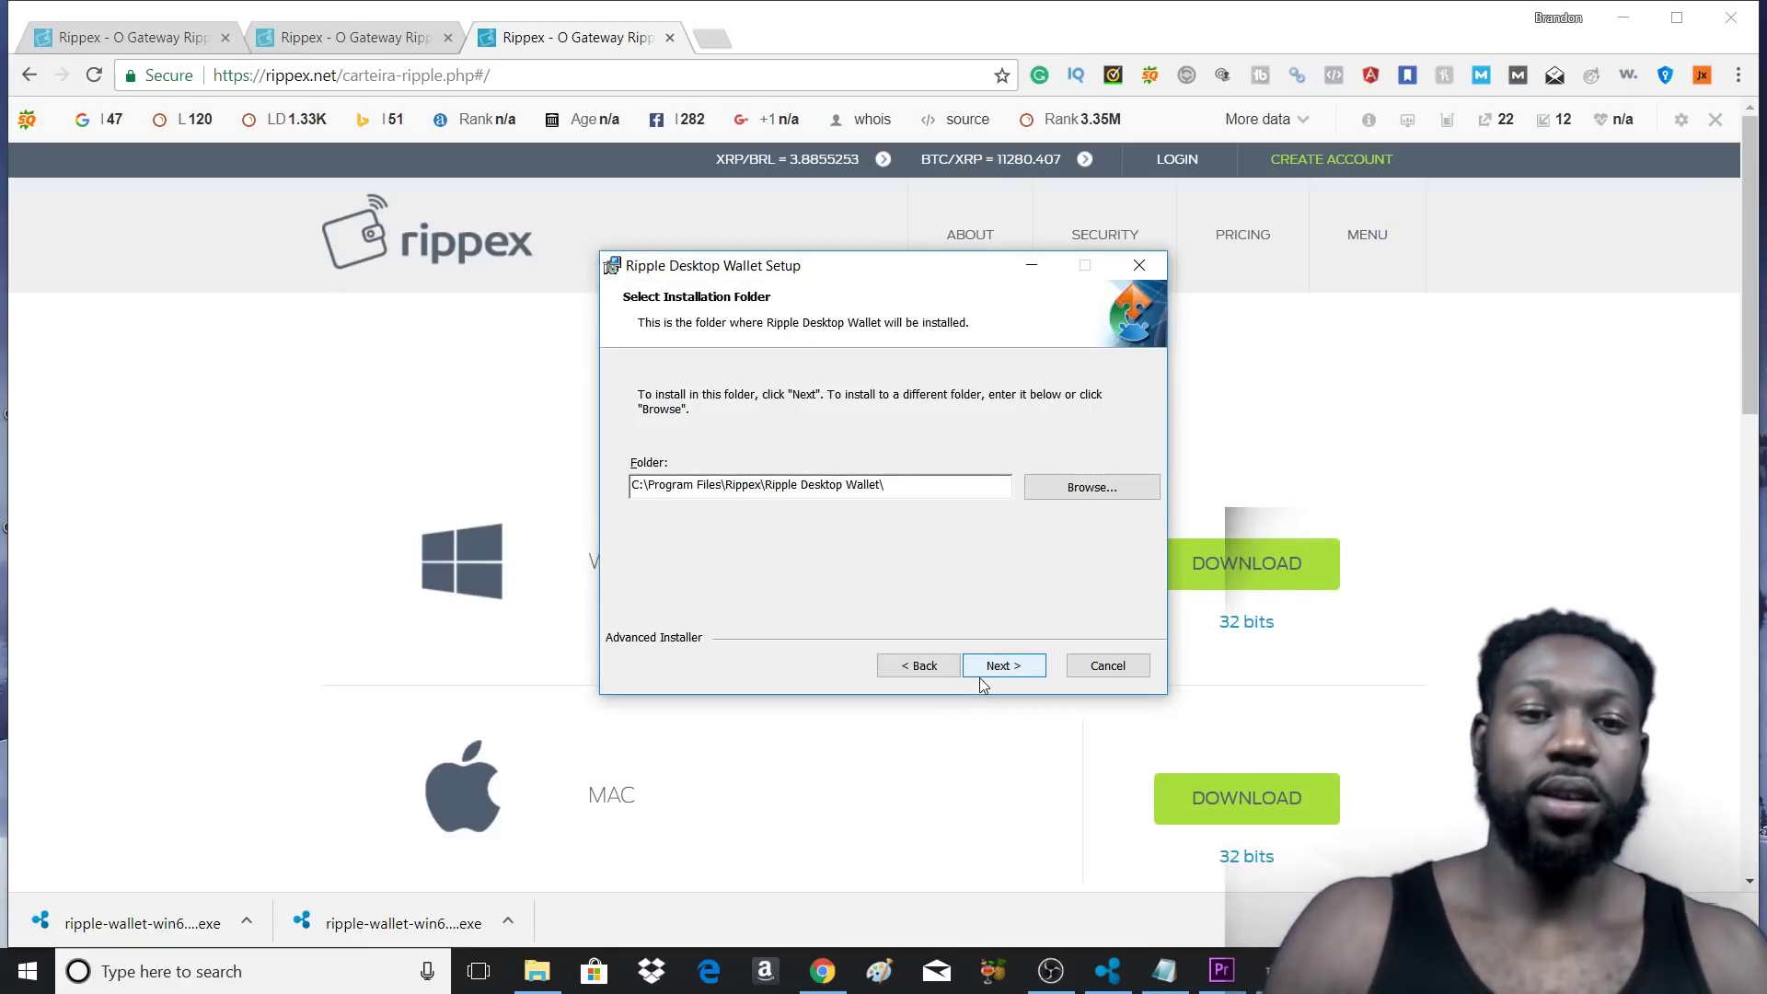
pyautogui.click(1016, 668)
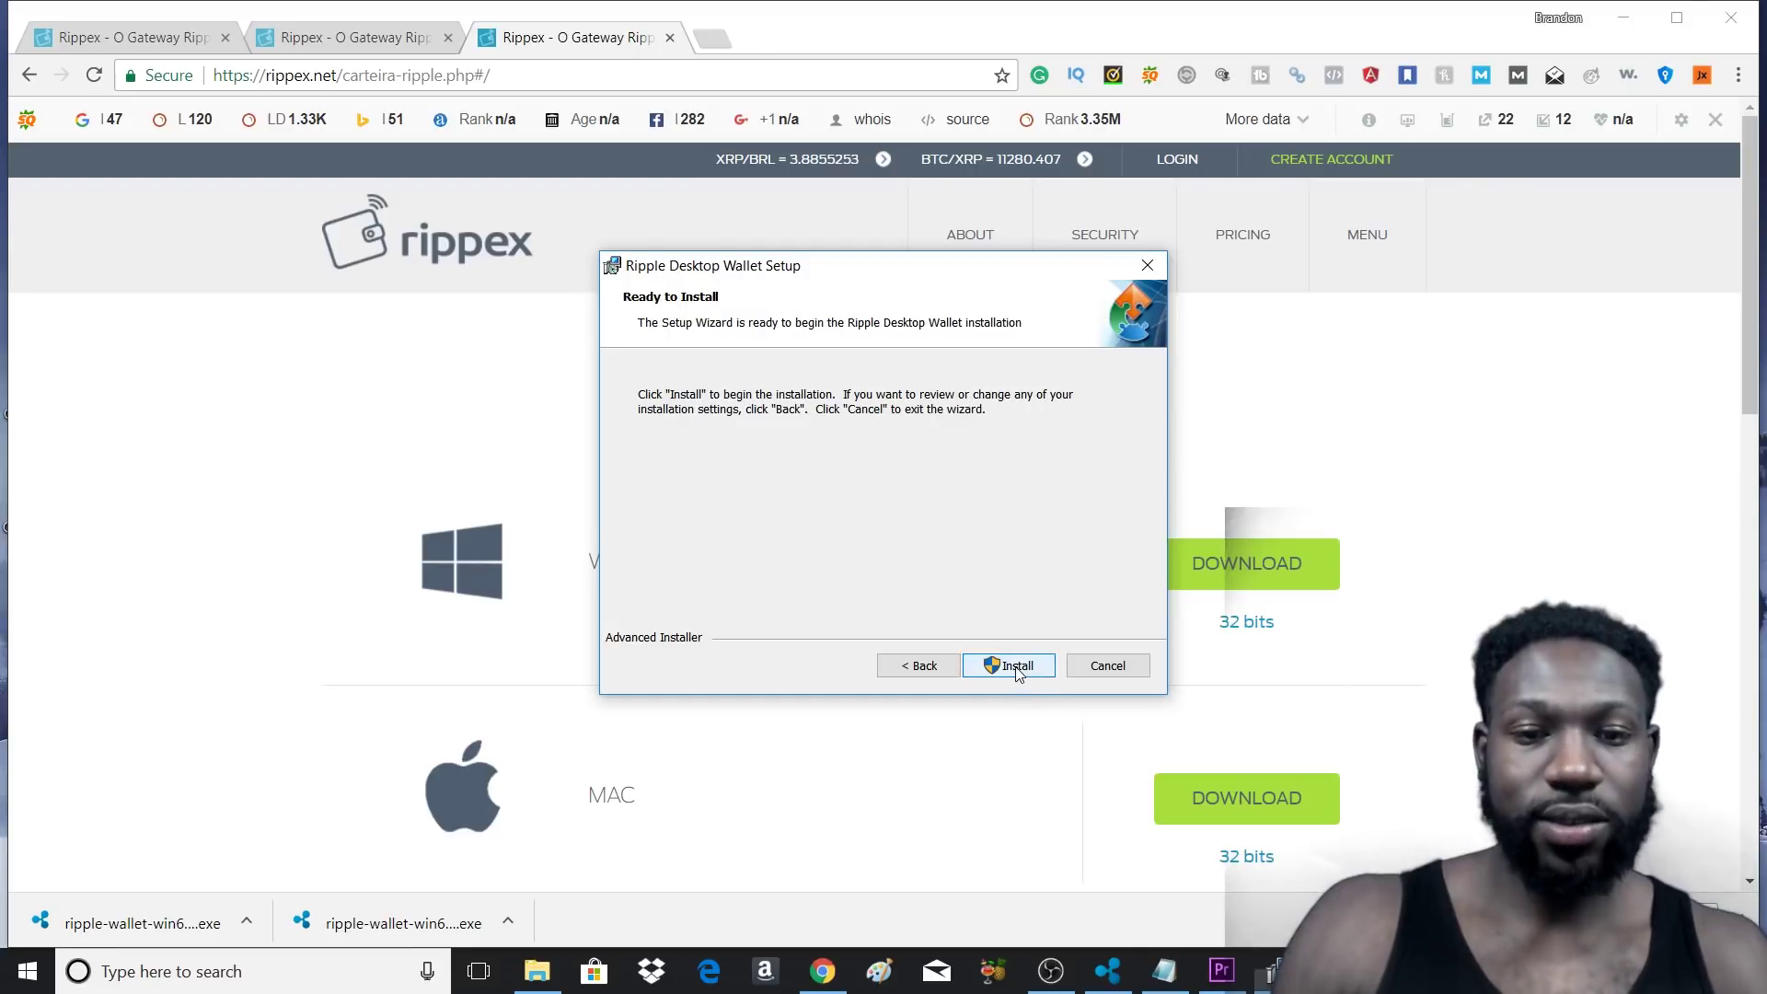
pyautogui.click(1016, 668)
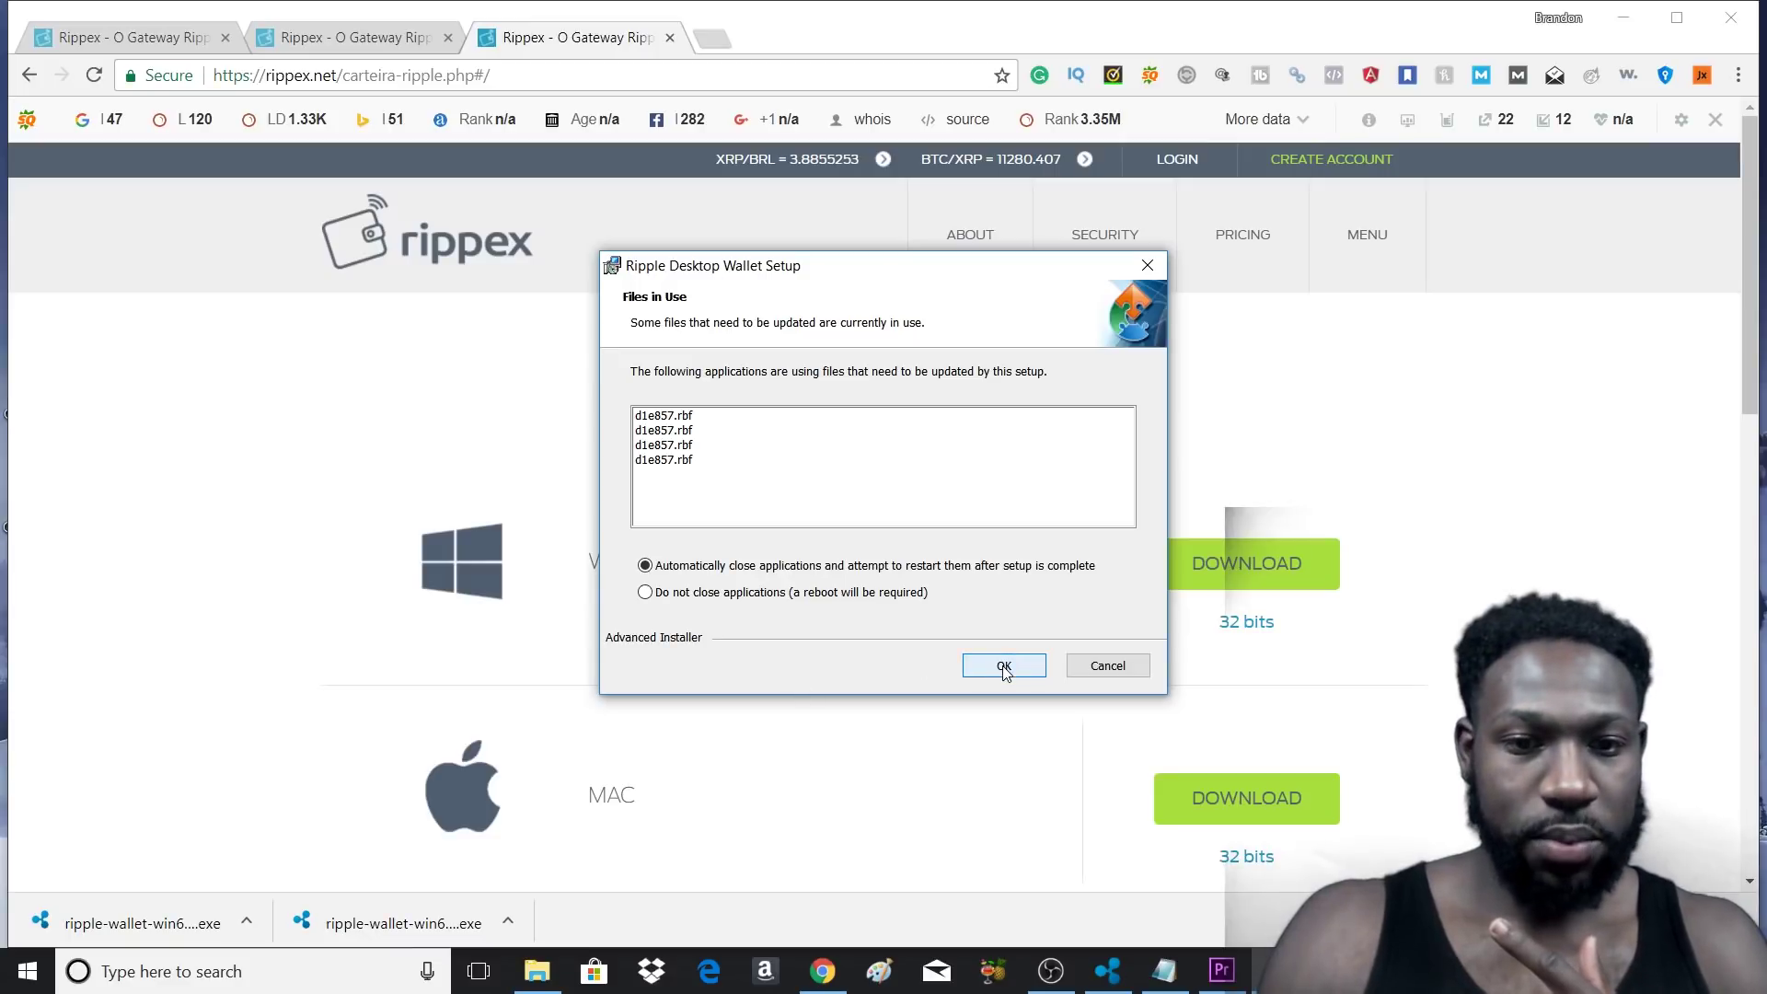
pyautogui.click(1004, 668)
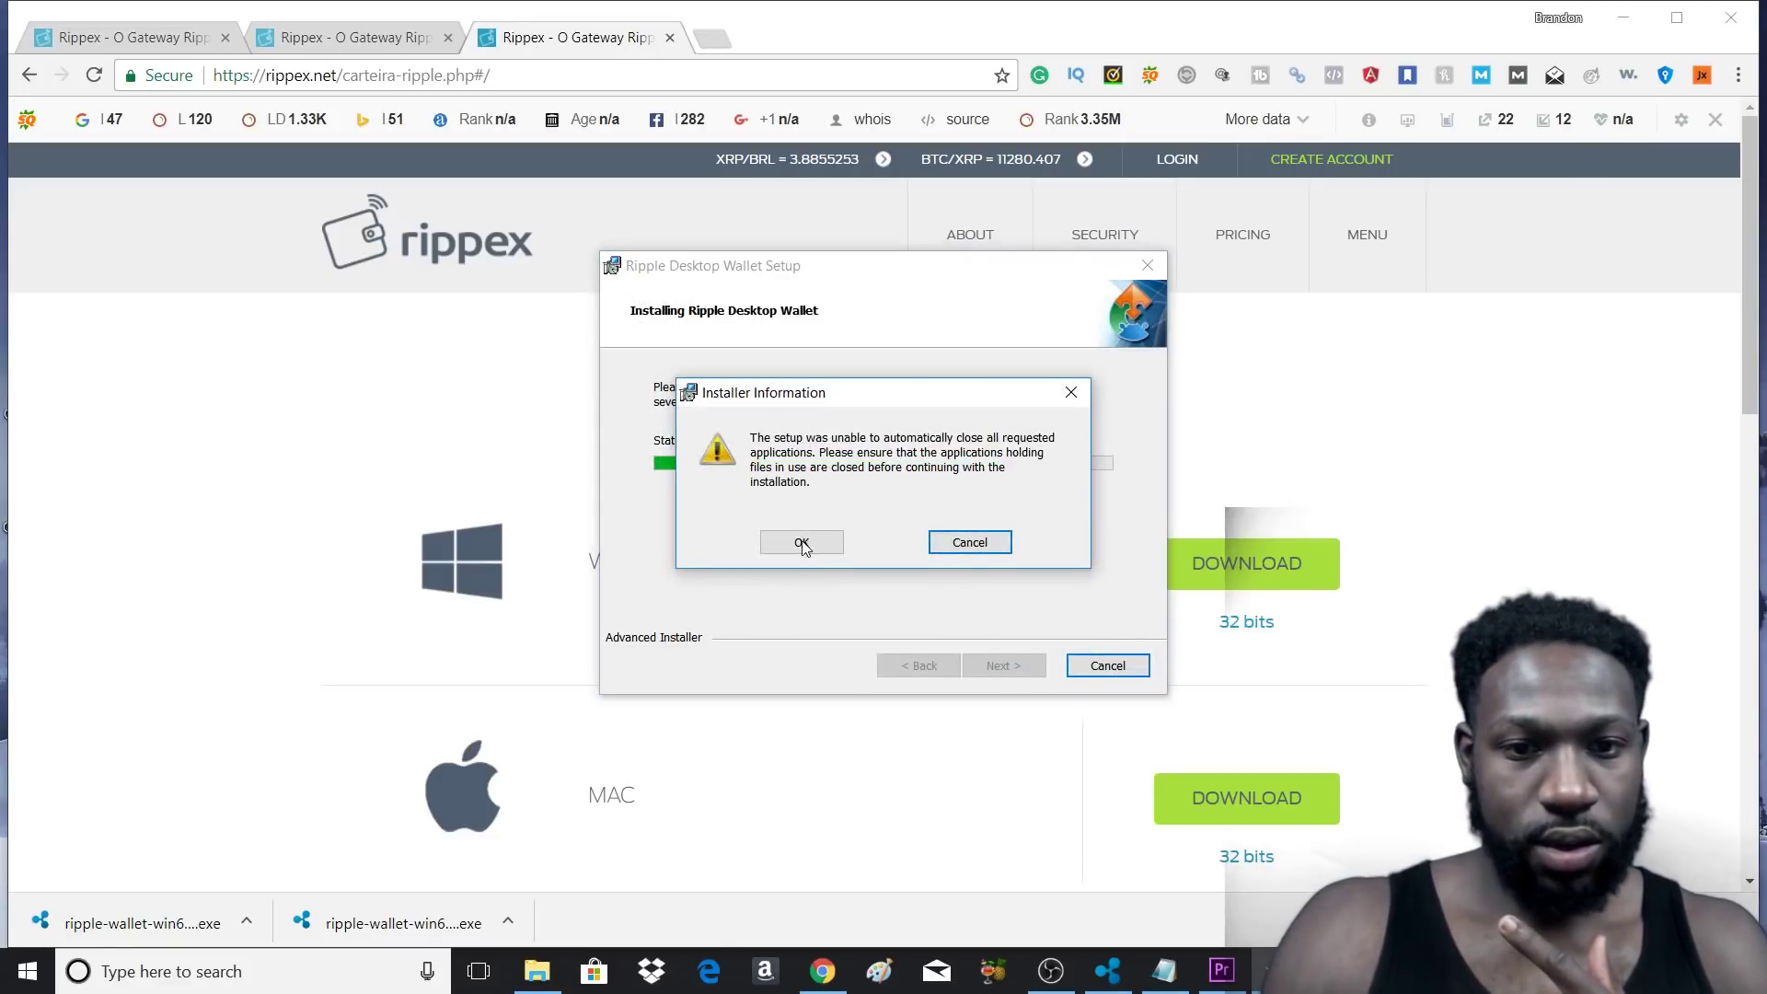
pyautogui.click(802, 544)
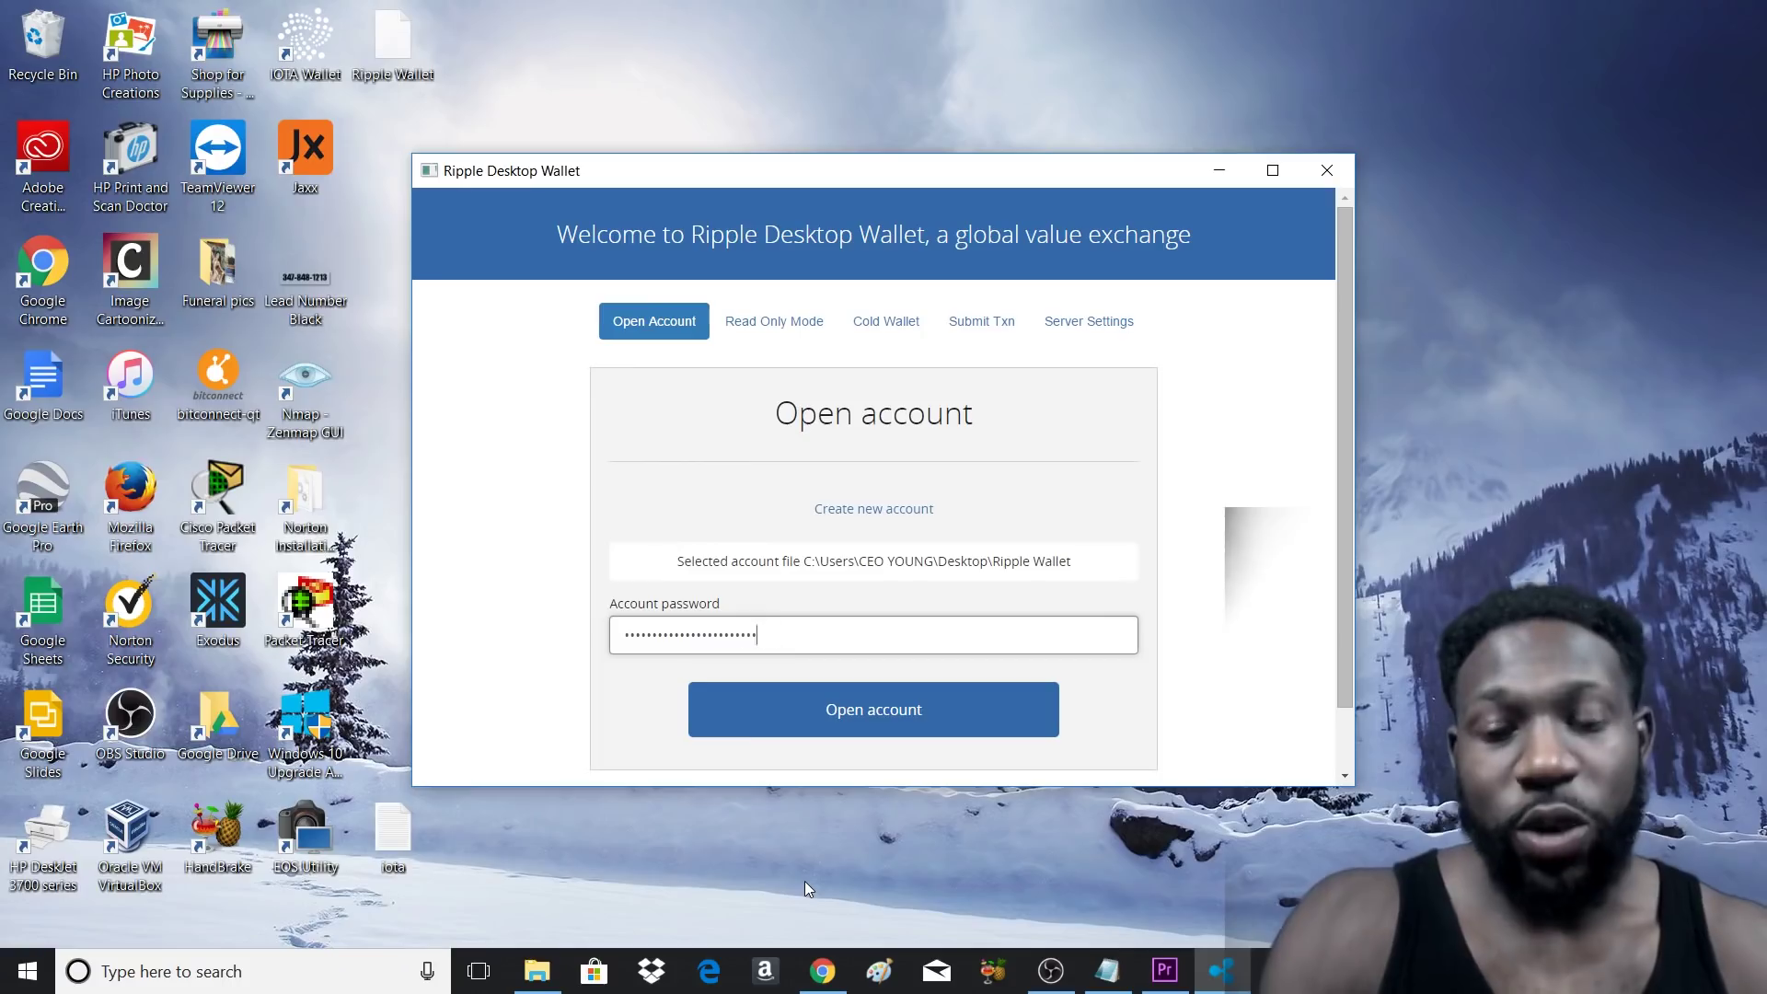
pyautogui.press('BackSpace')
pyautogui.press('BackSpace')
pyautogui.press('BackSpace')
pyautogui.press('BackSpace')
pyautogui.press('BackSpace')
pyautogui.press('BackSpace')
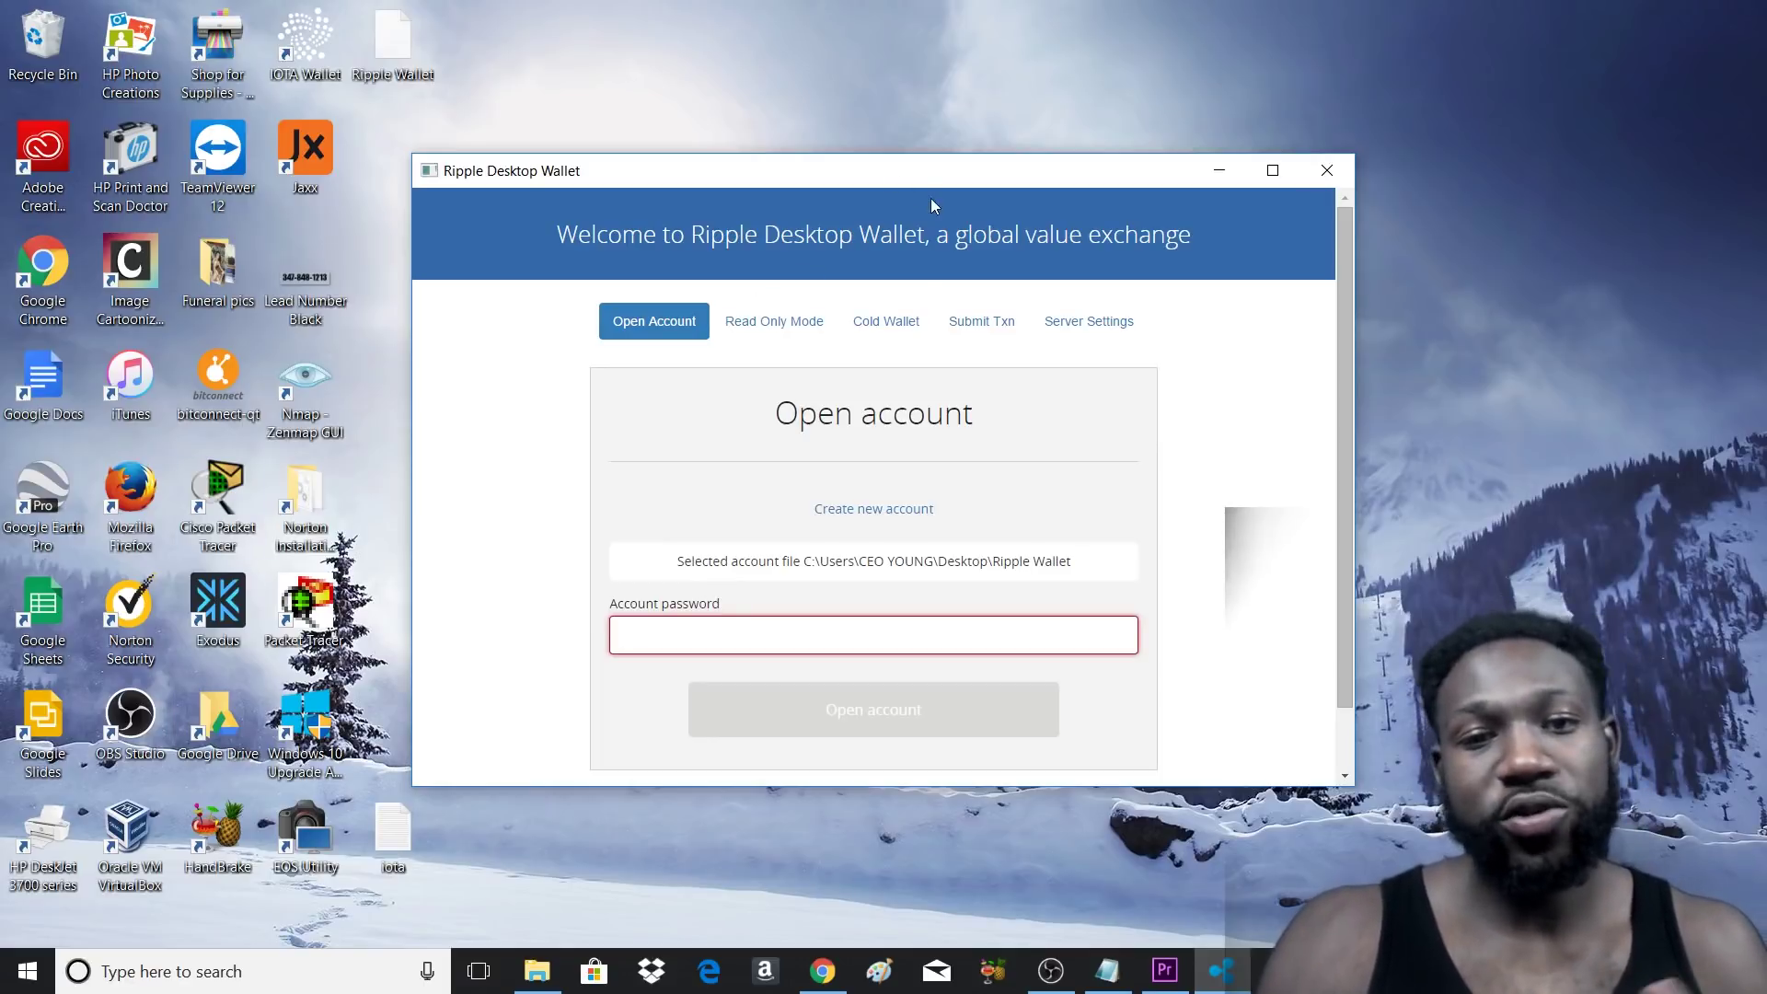
pyautogui.scroll(-1, 989, 339)
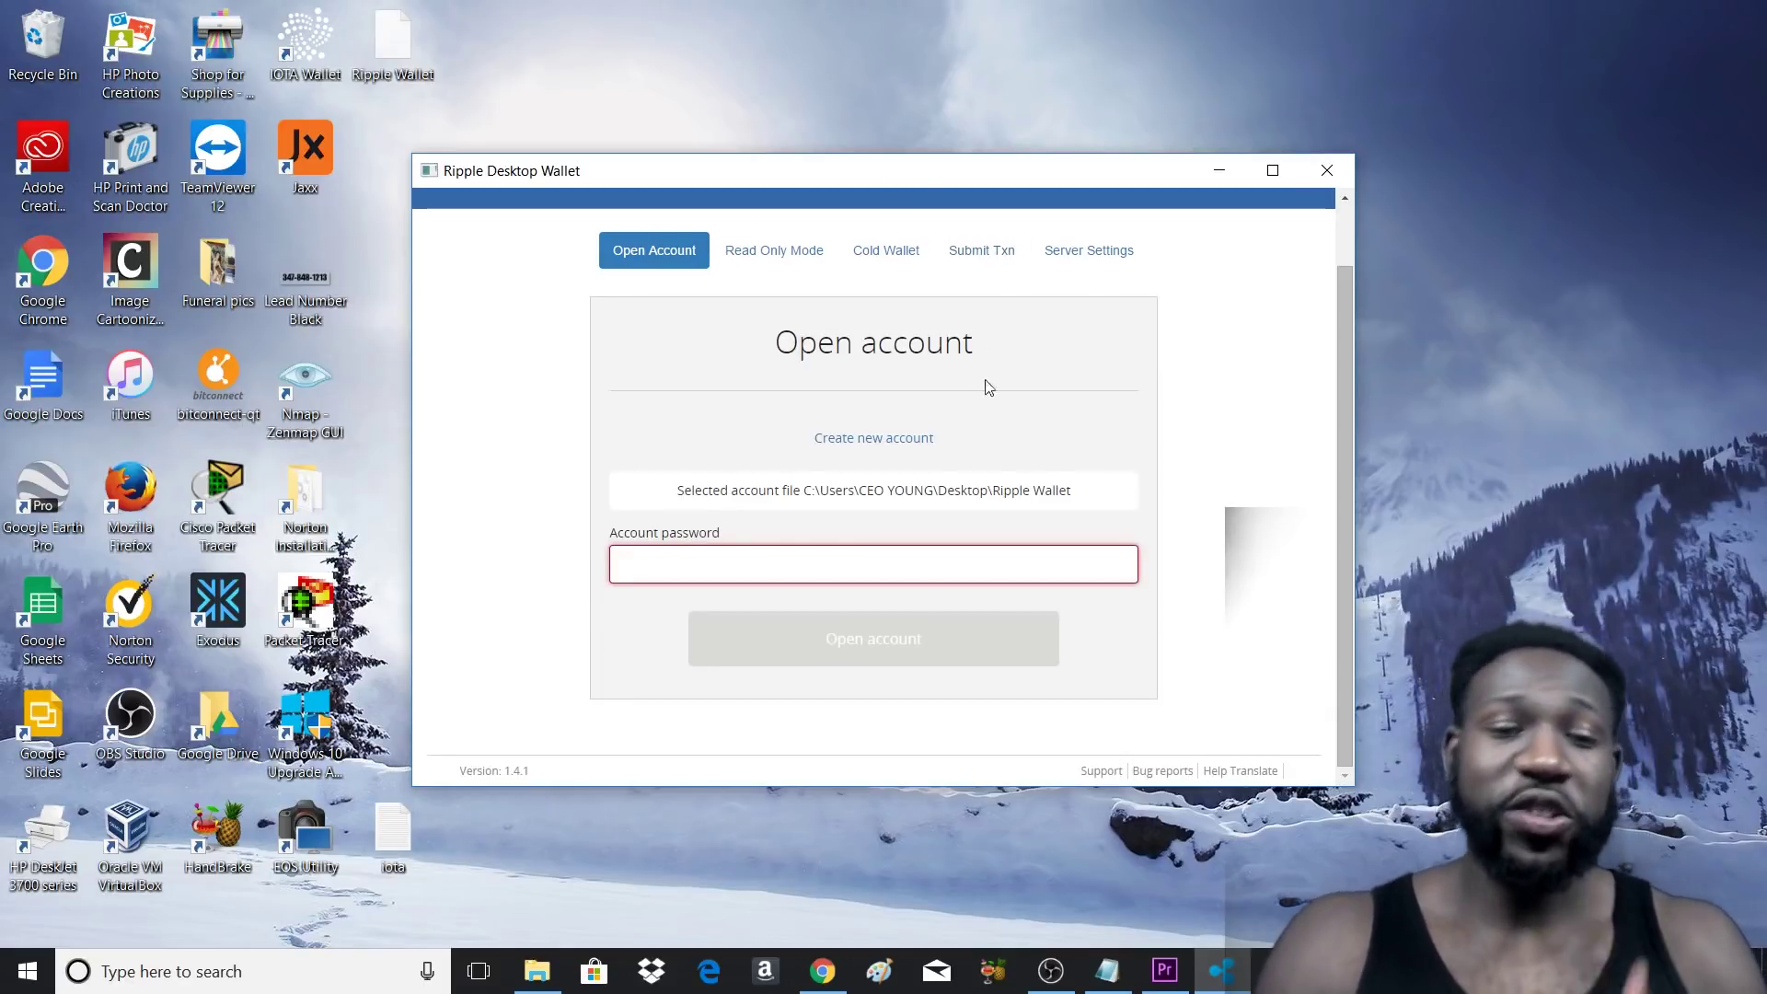
# - Choose Create new account, try an empty account, and cancel saving the wallet file
pyautogui.click(870, 440)
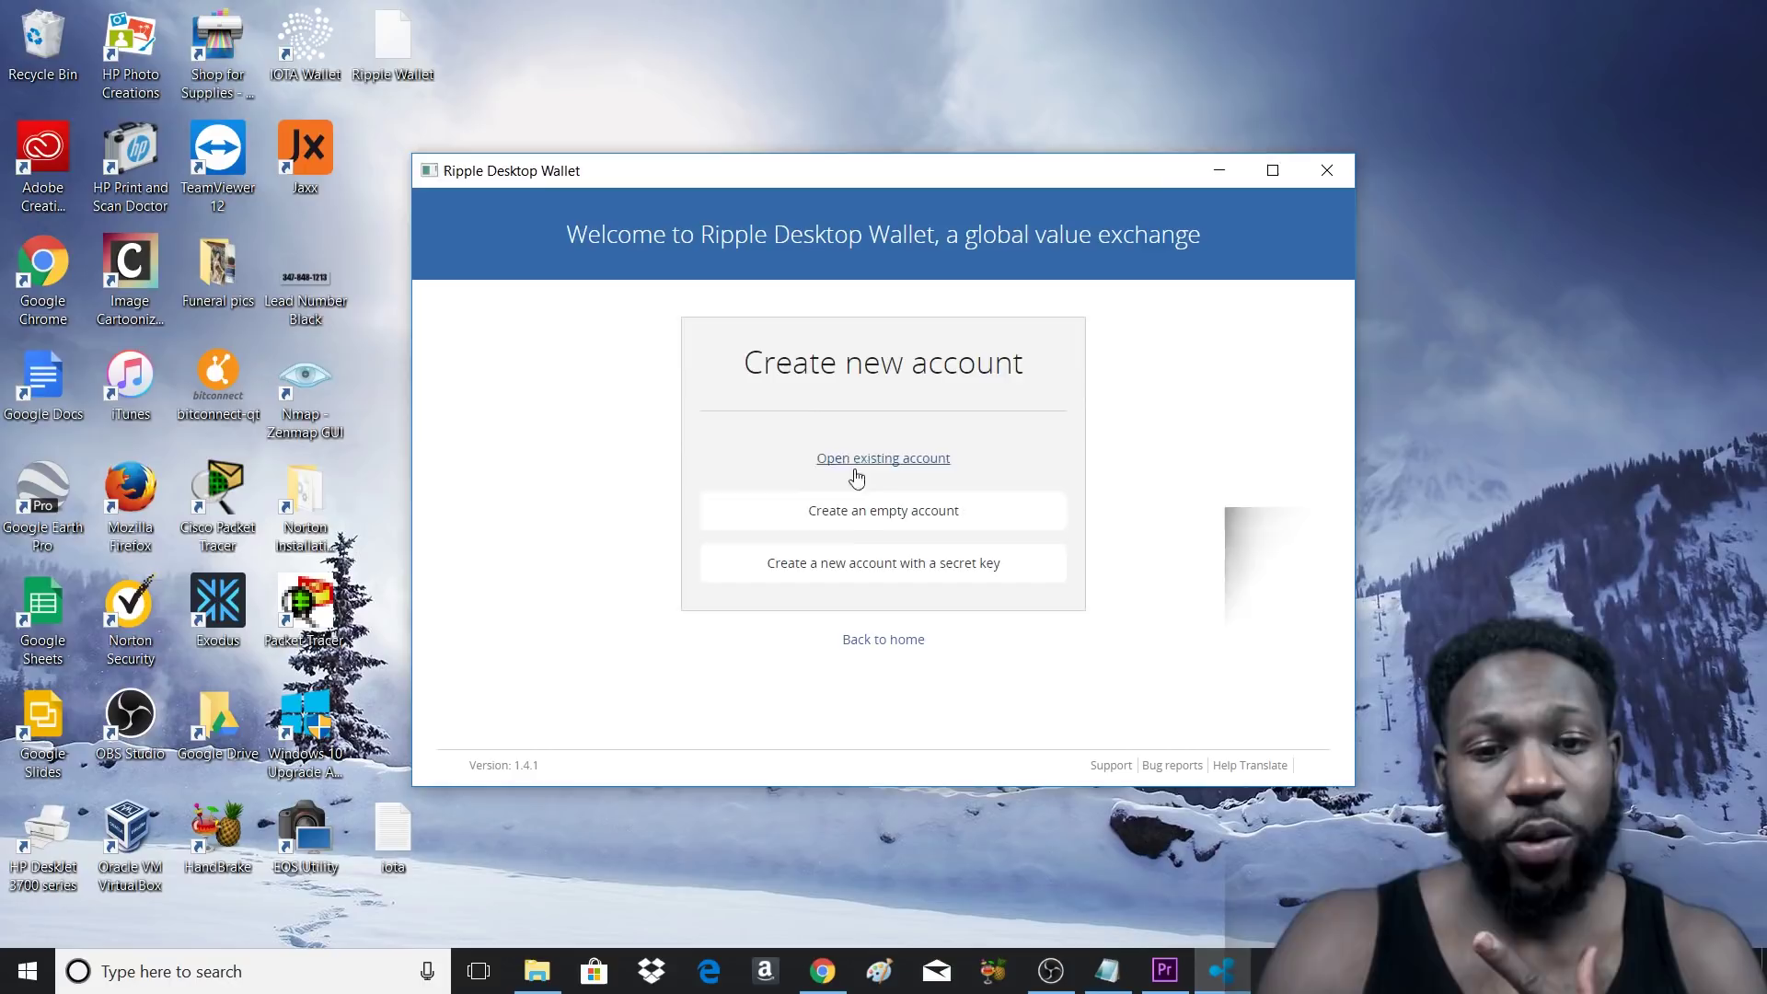
pyautogui.click(886, 510)
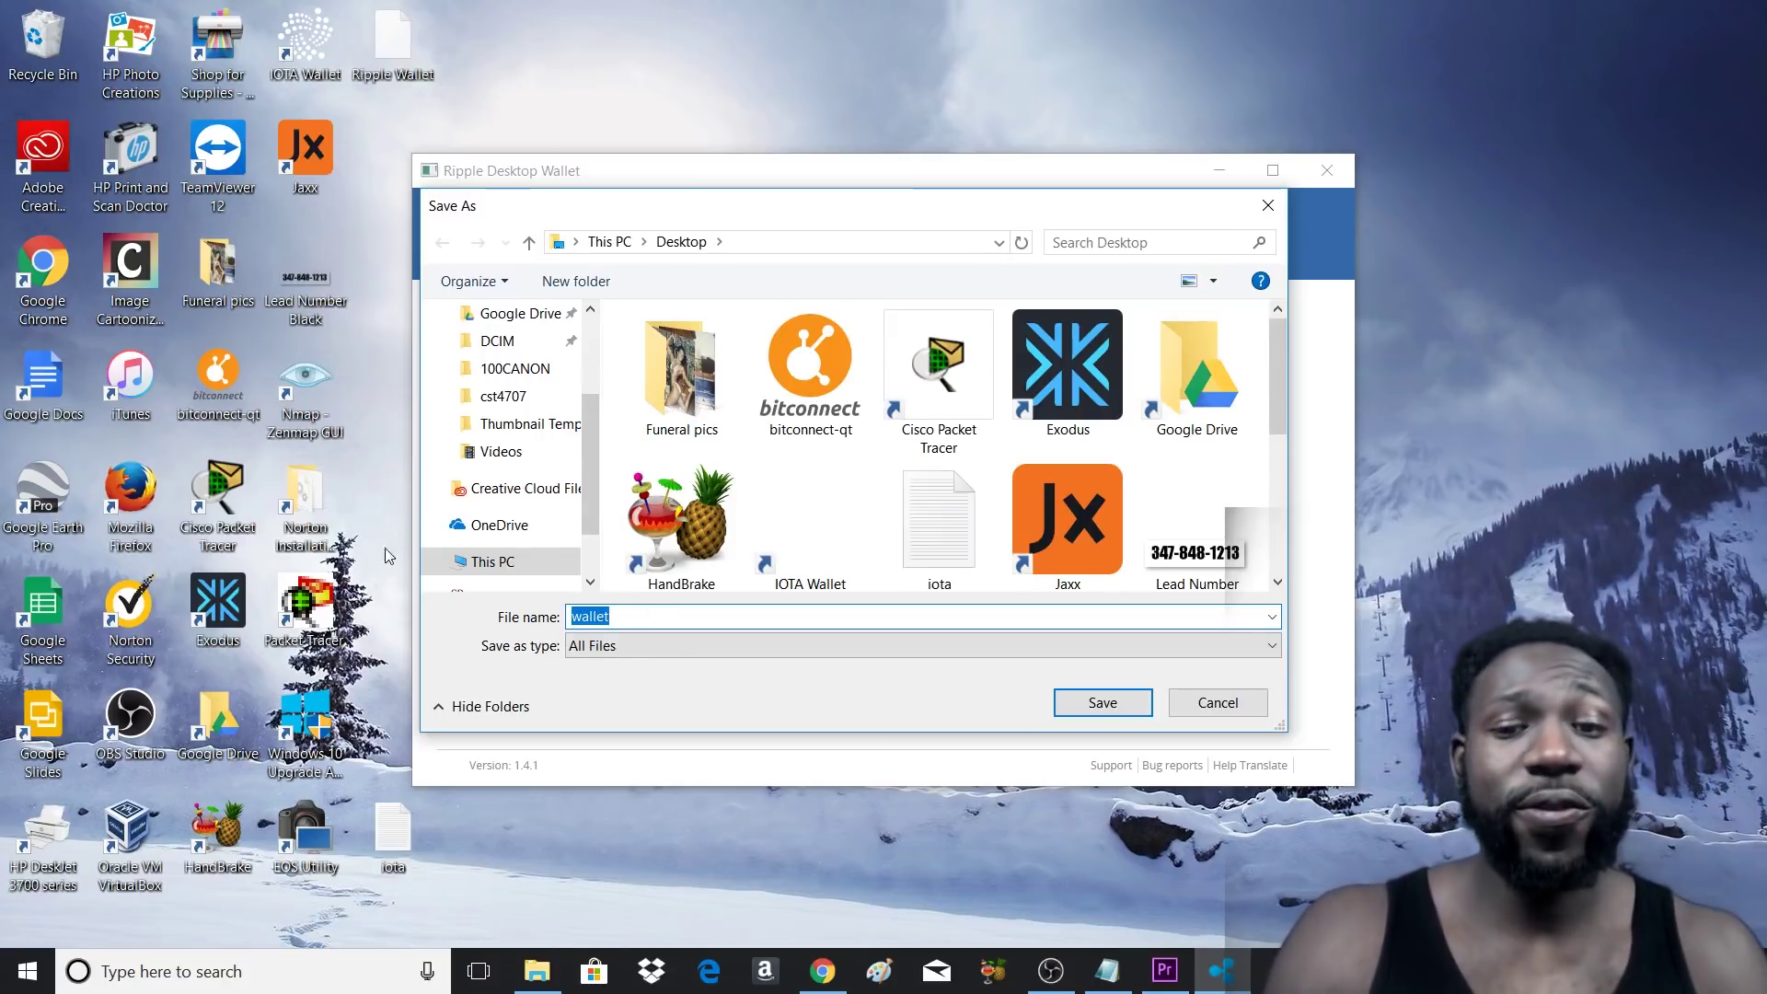
pyautogui.click(1218, 703)
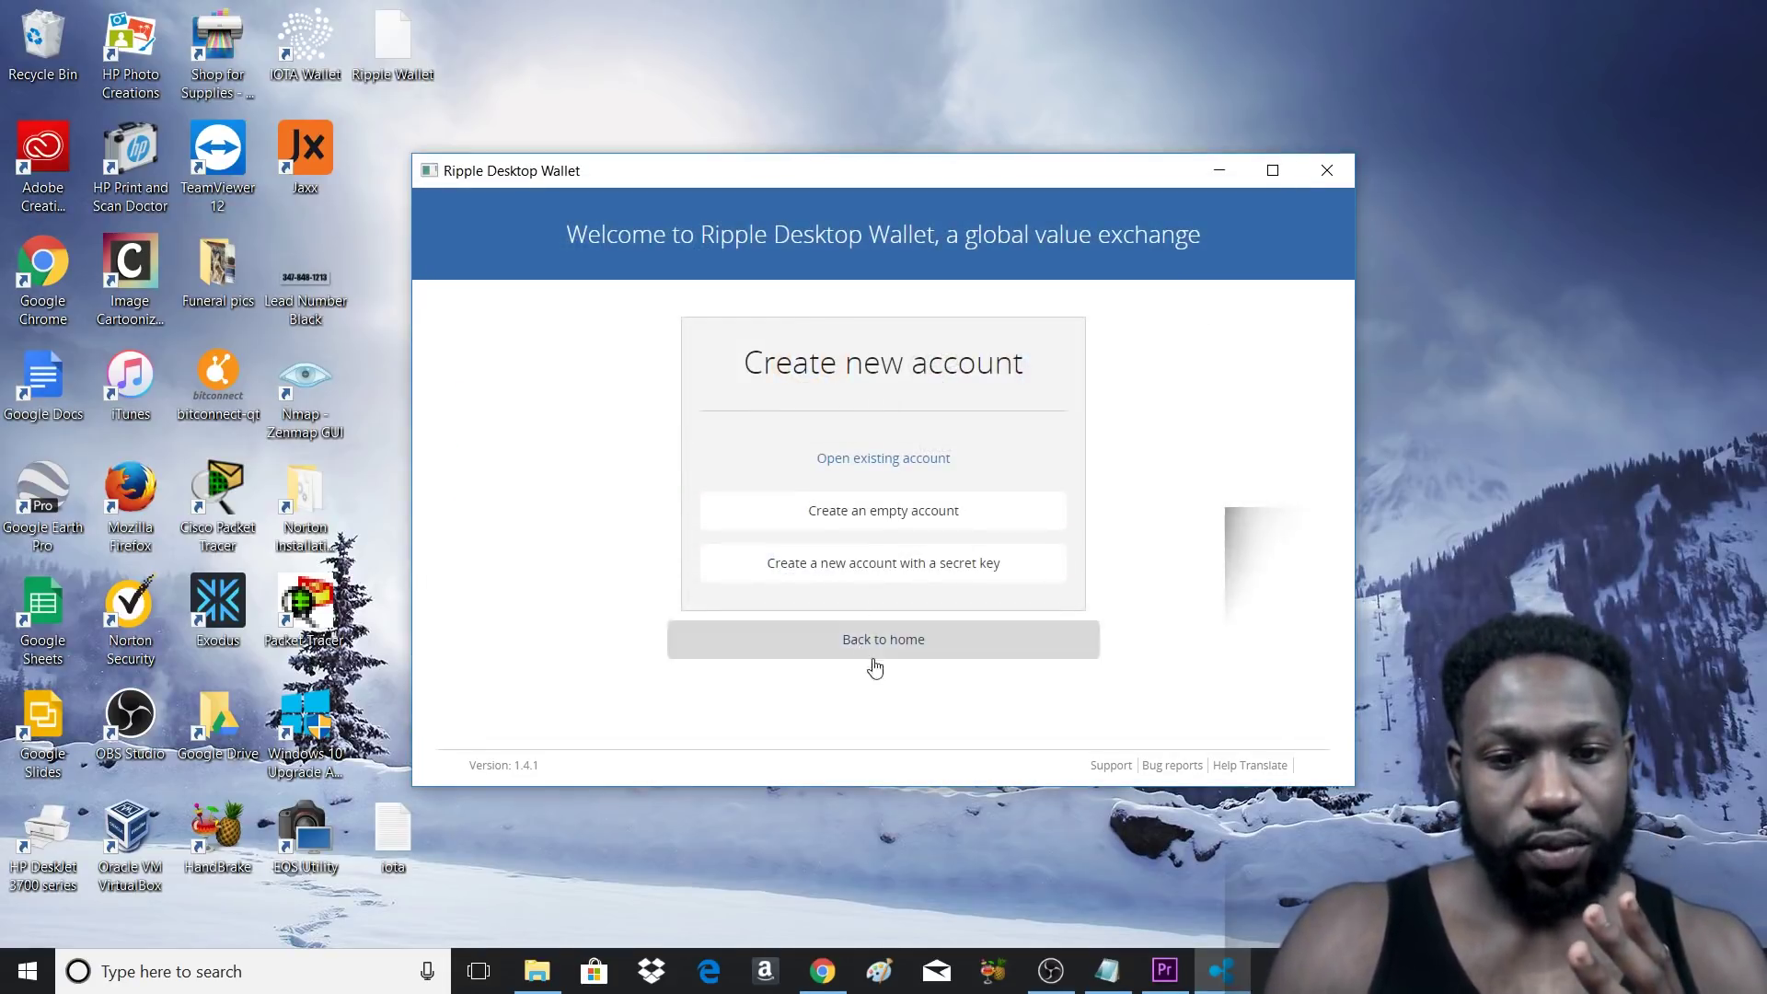
# - Open the existing account by submitting its password
pyautogui.click(909, 460)
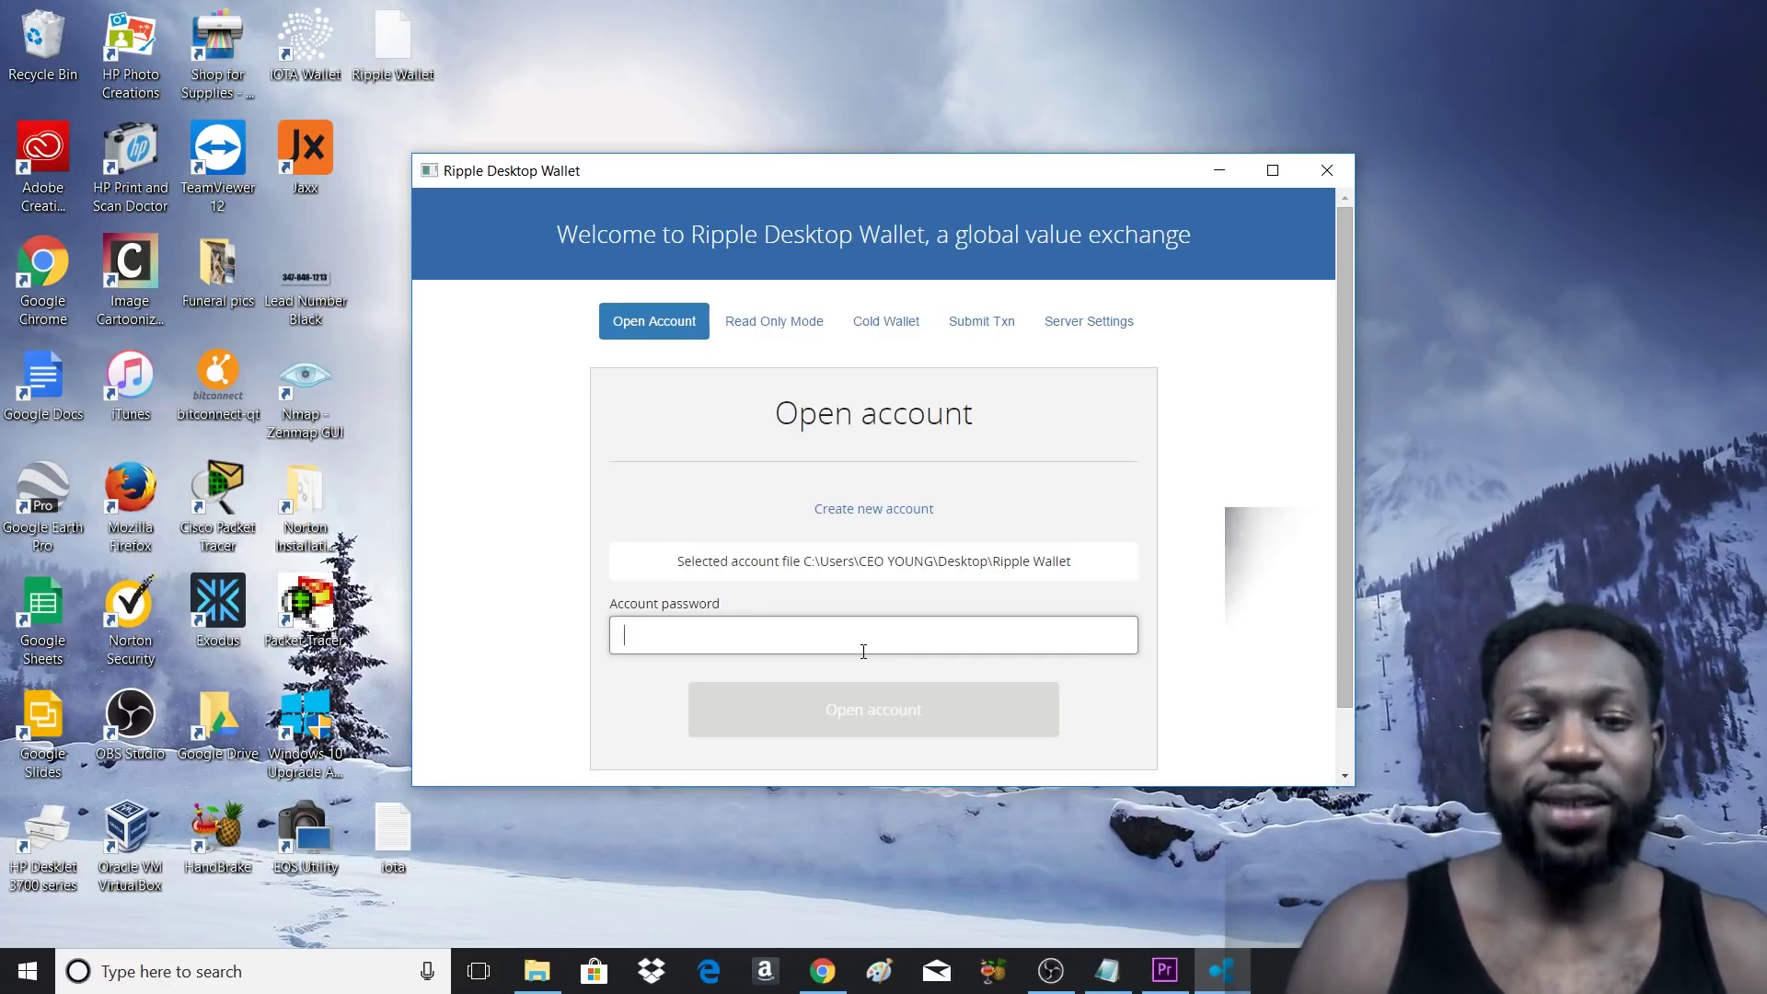
pyautogui.write('p')
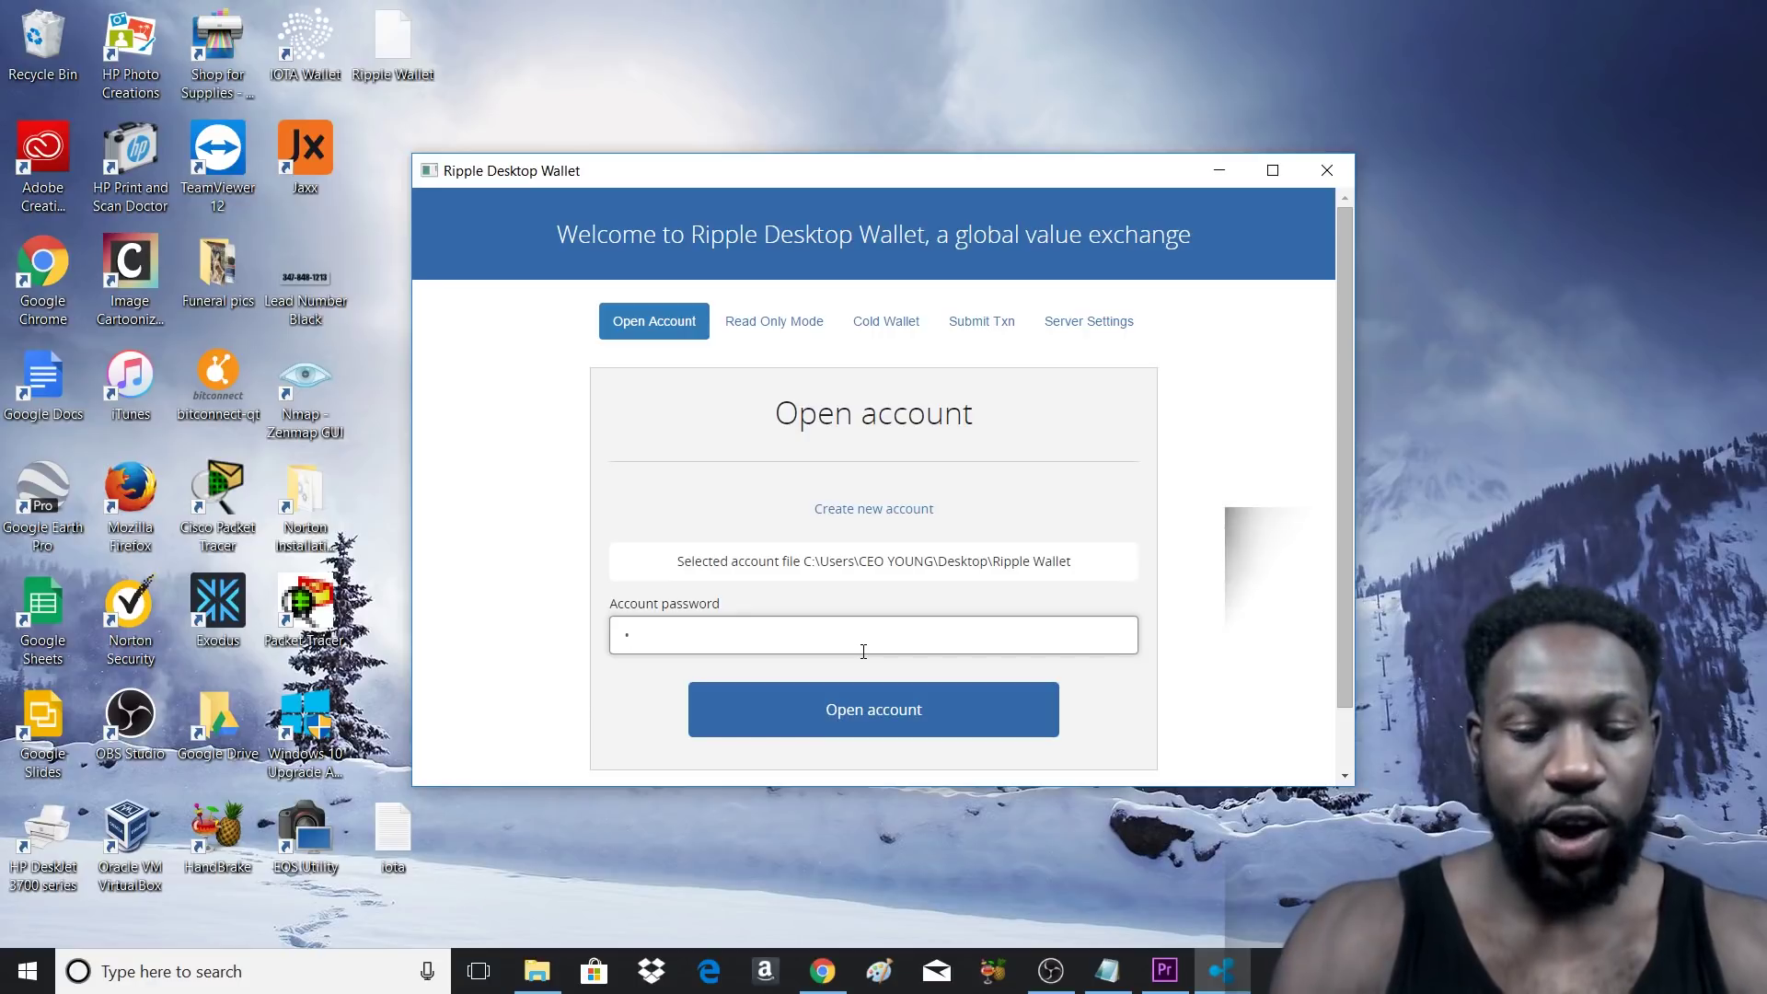
pyautogui.press('Return')
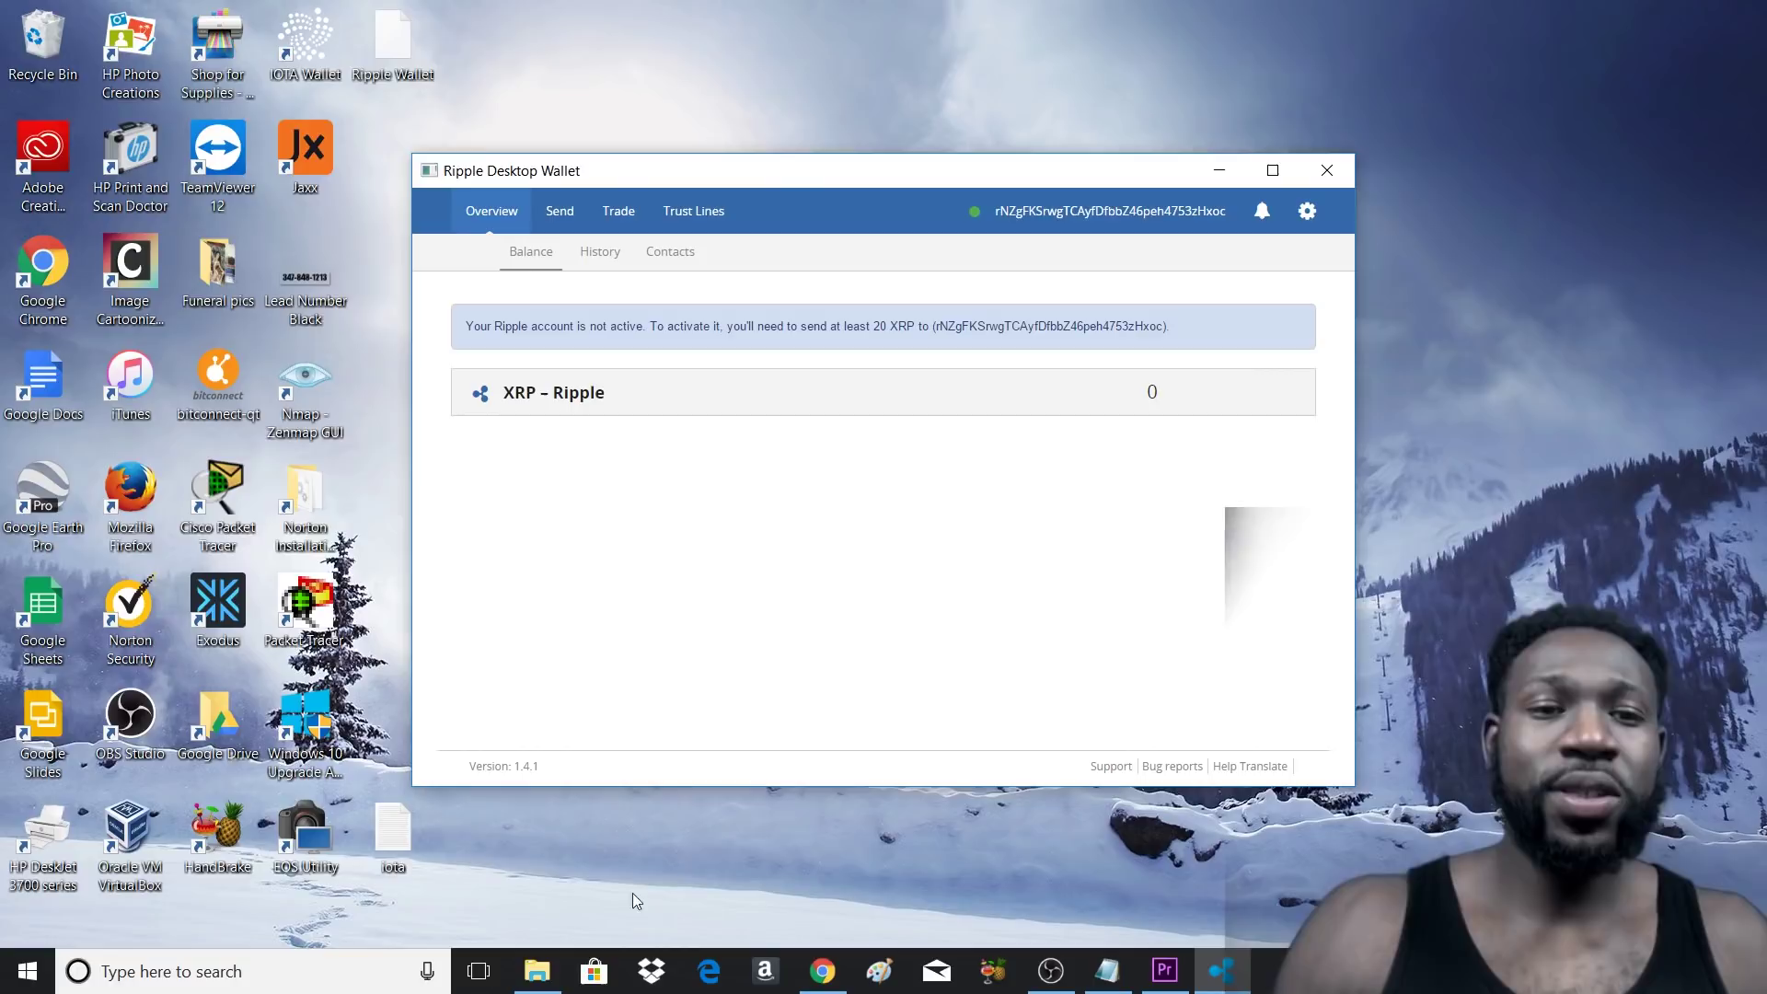
# - Look through the Send, Trade and Overview pages, then open Settings from the gear menu
pyautogui.click(560, 211)
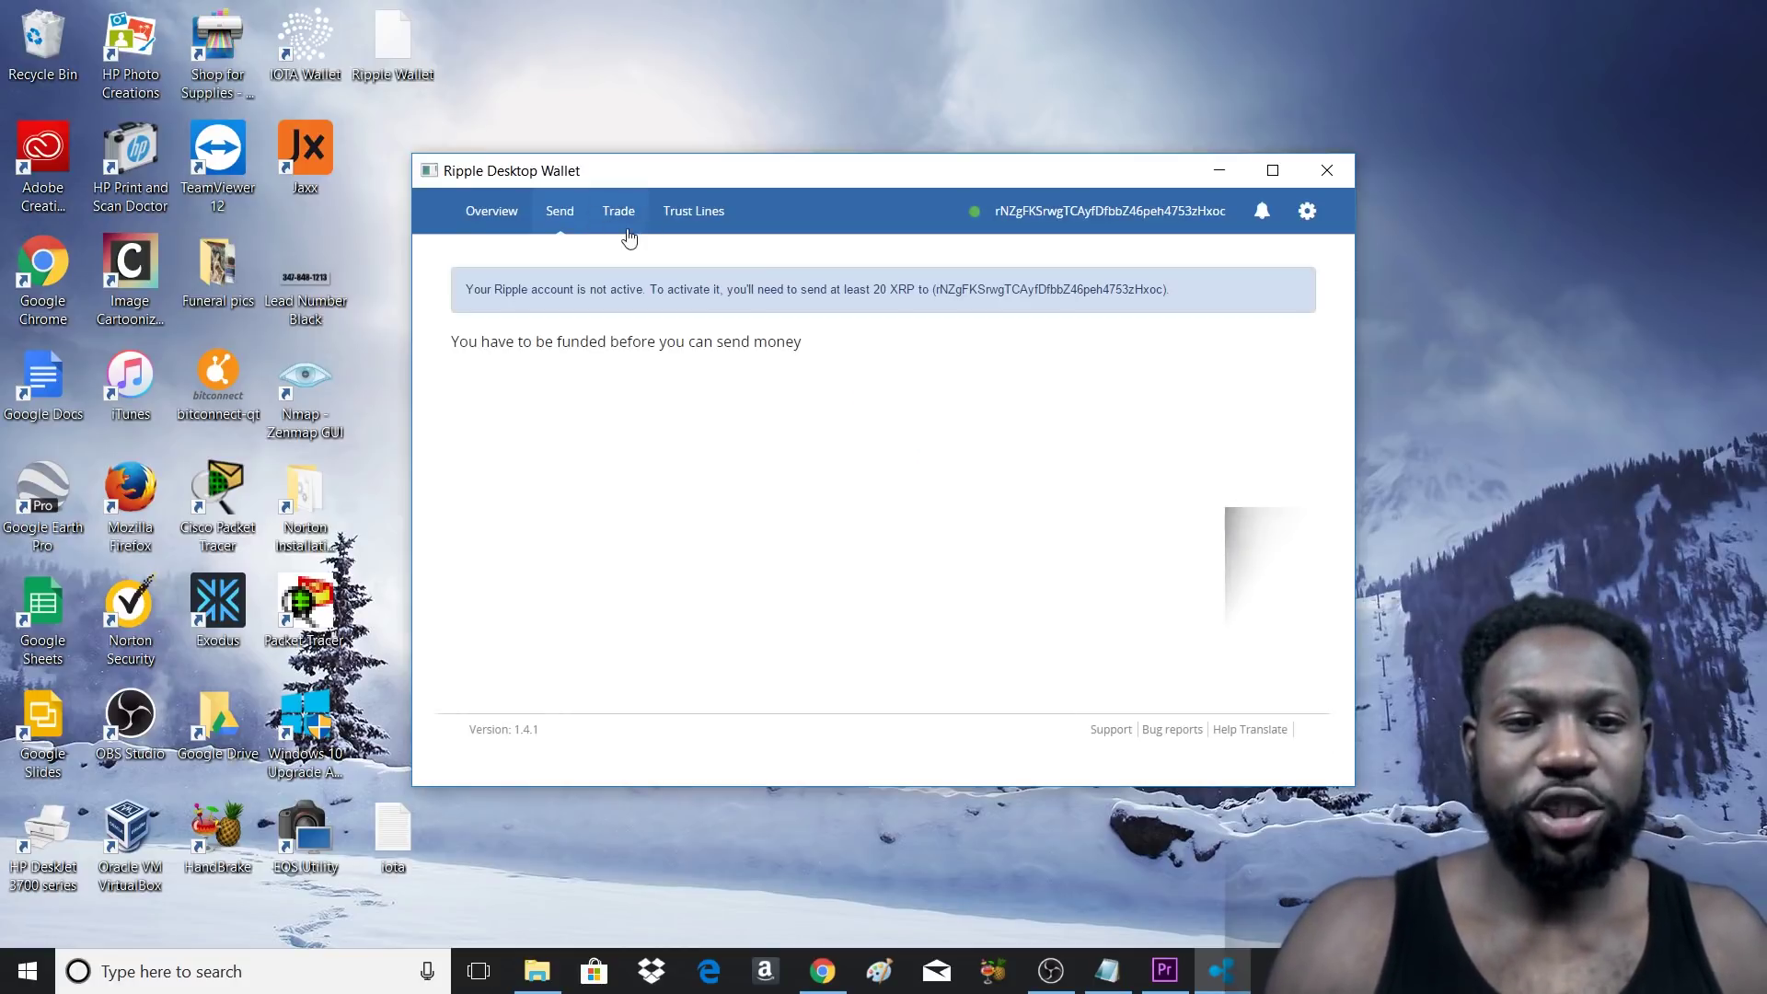
pyautogui.click(618, 213)
pyautogui.click(517, 210)
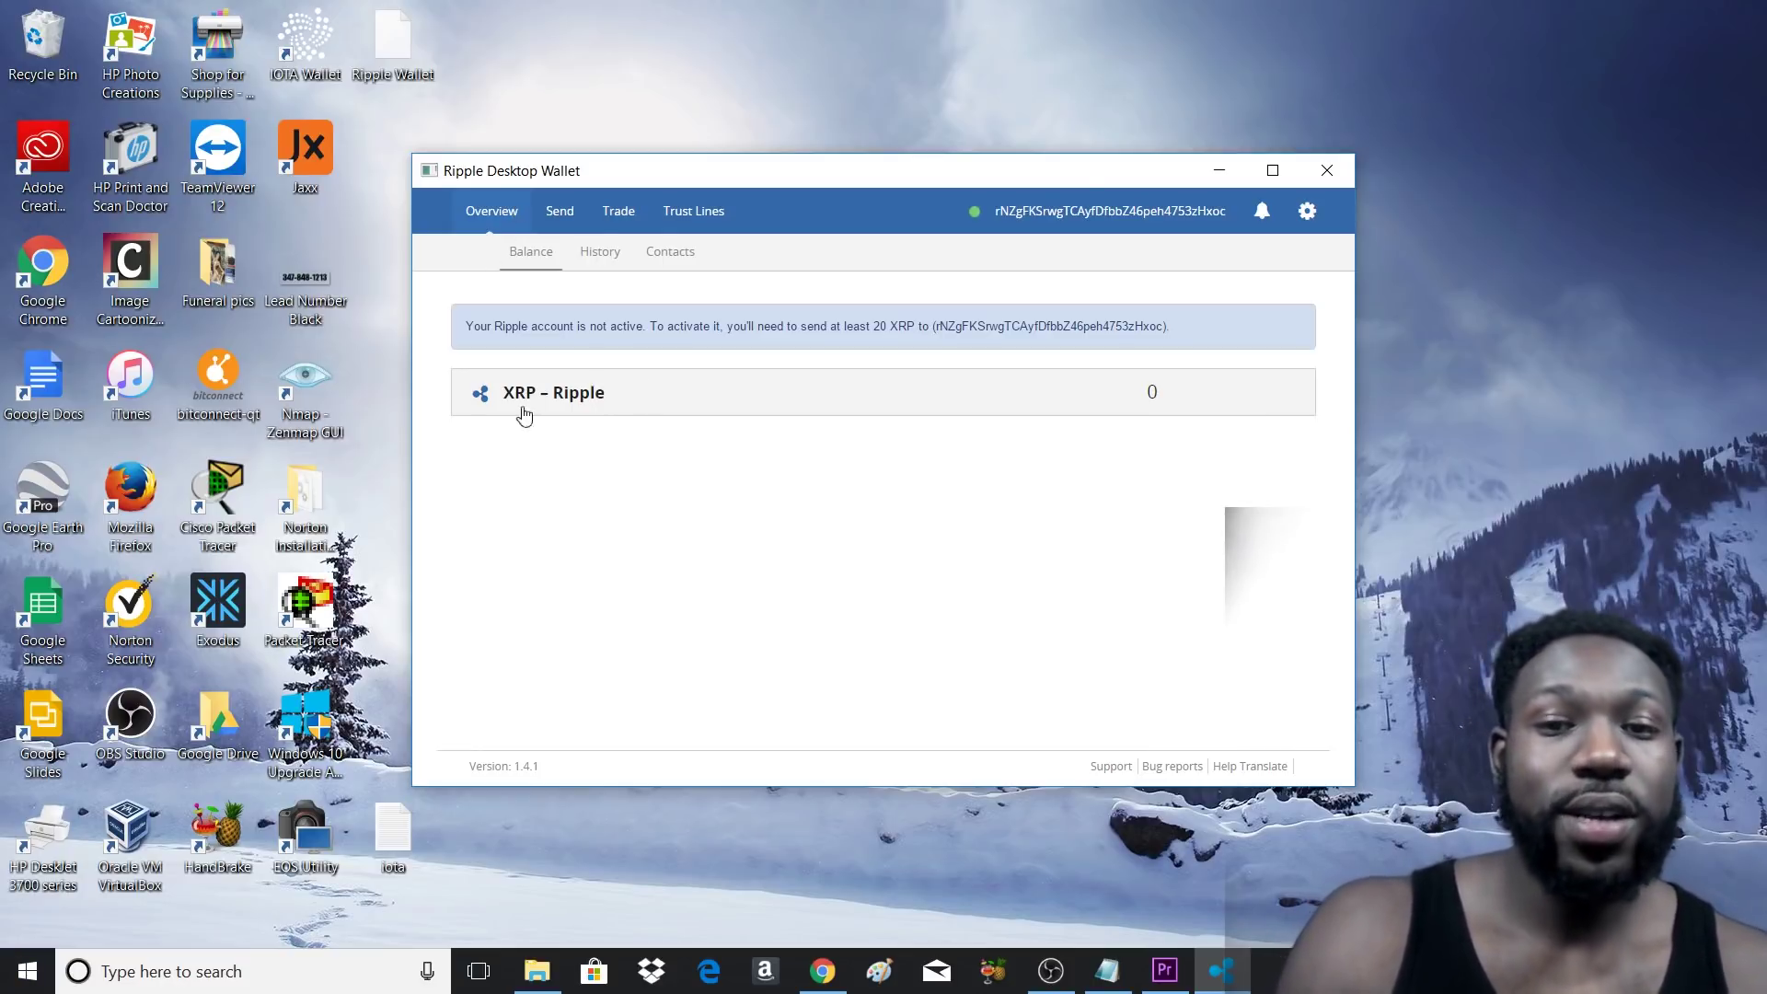
pyautogui.click(1306, 211)
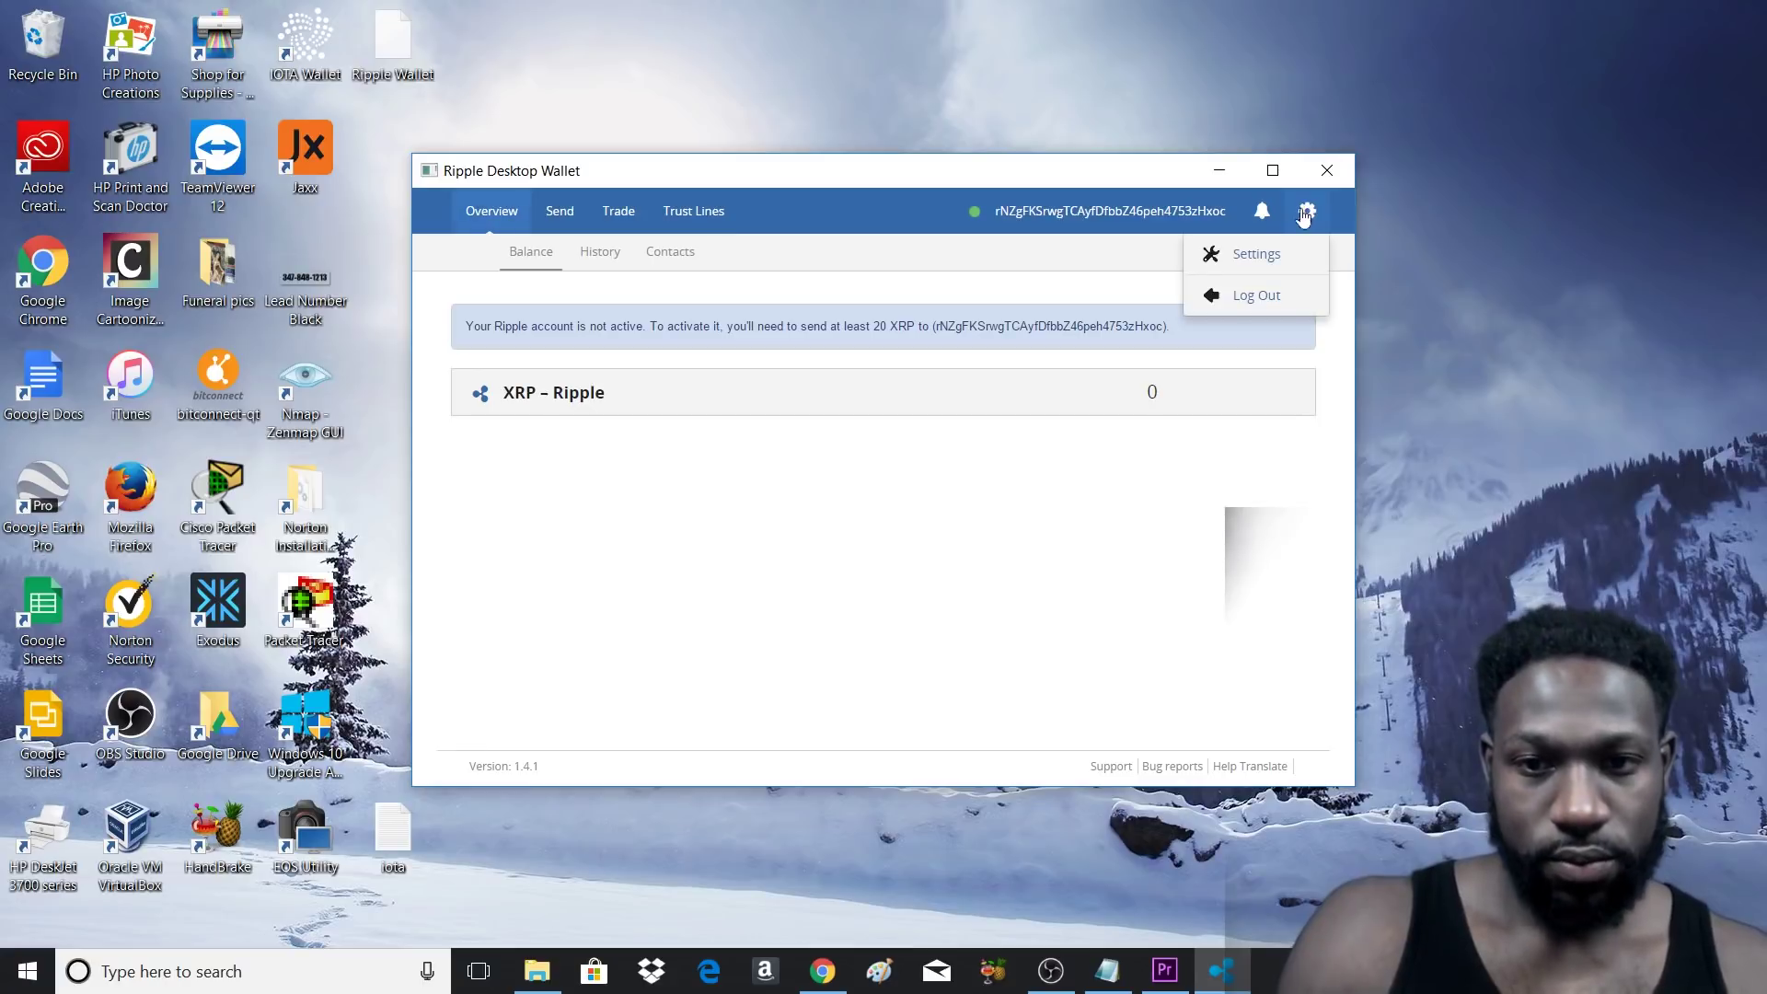
pyautogui.click(1274, 257)
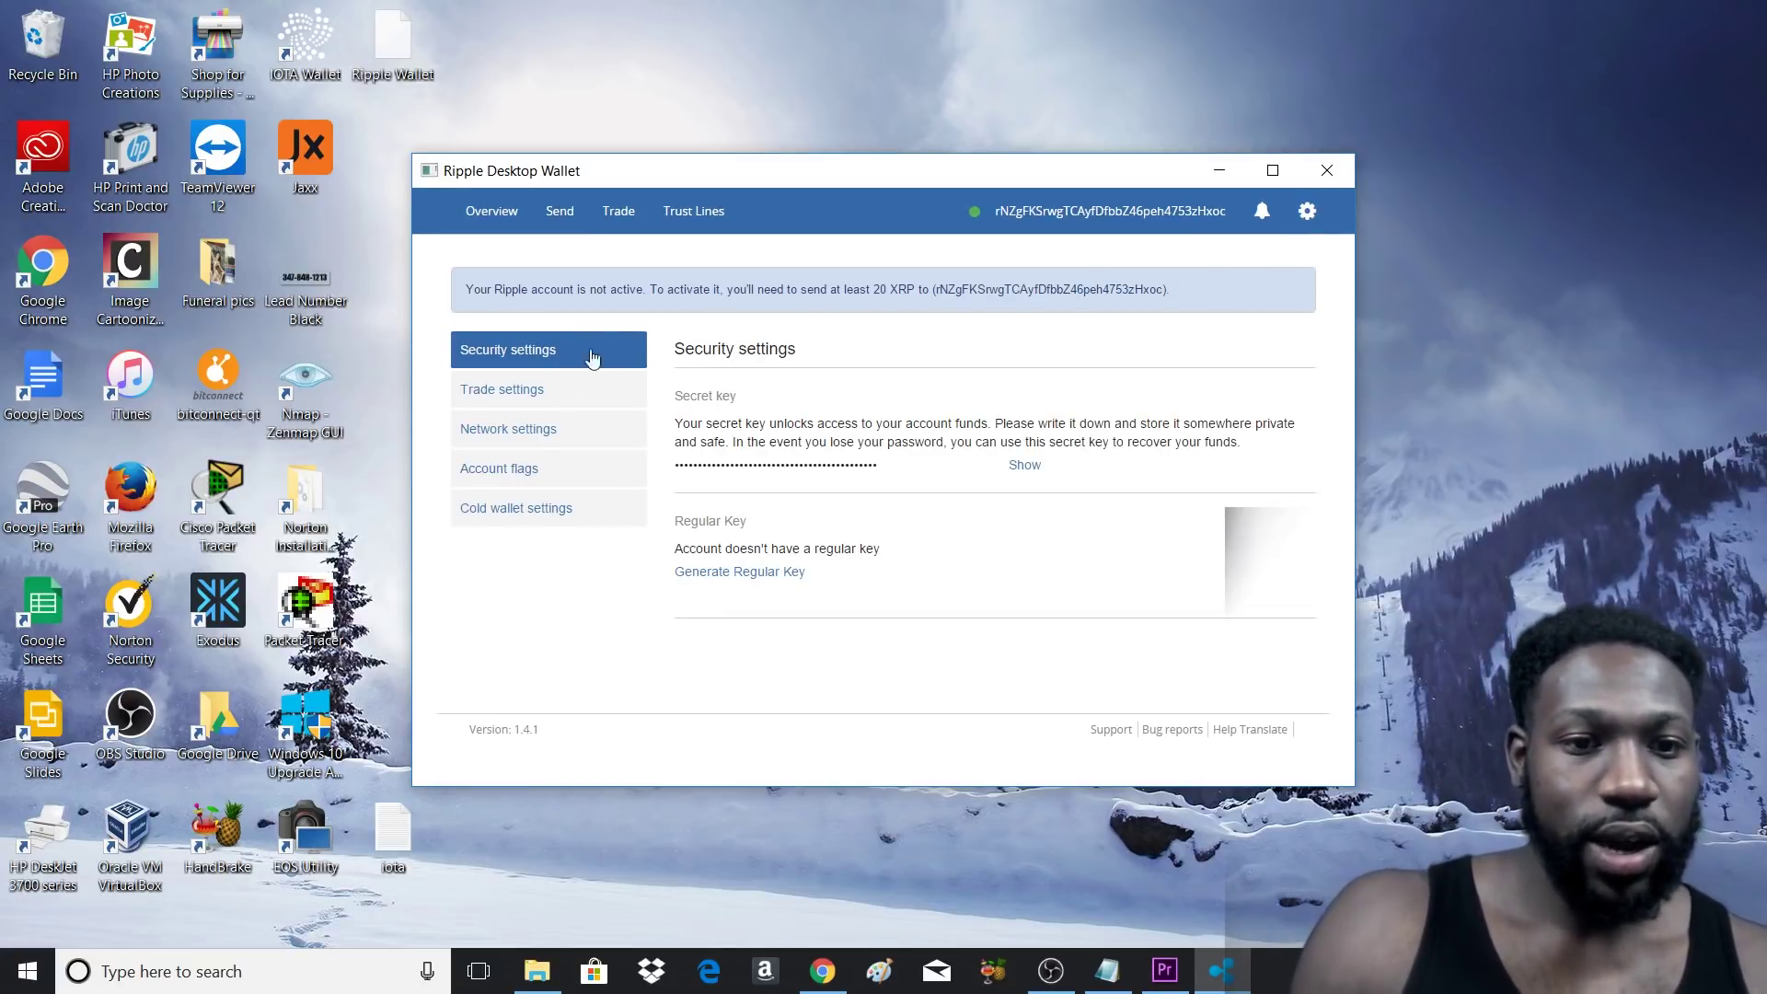
# - Show Network settings with online mode, the 0.2 XRP maximum fee, and proxy and server options
pyautogui.click(521, 440)
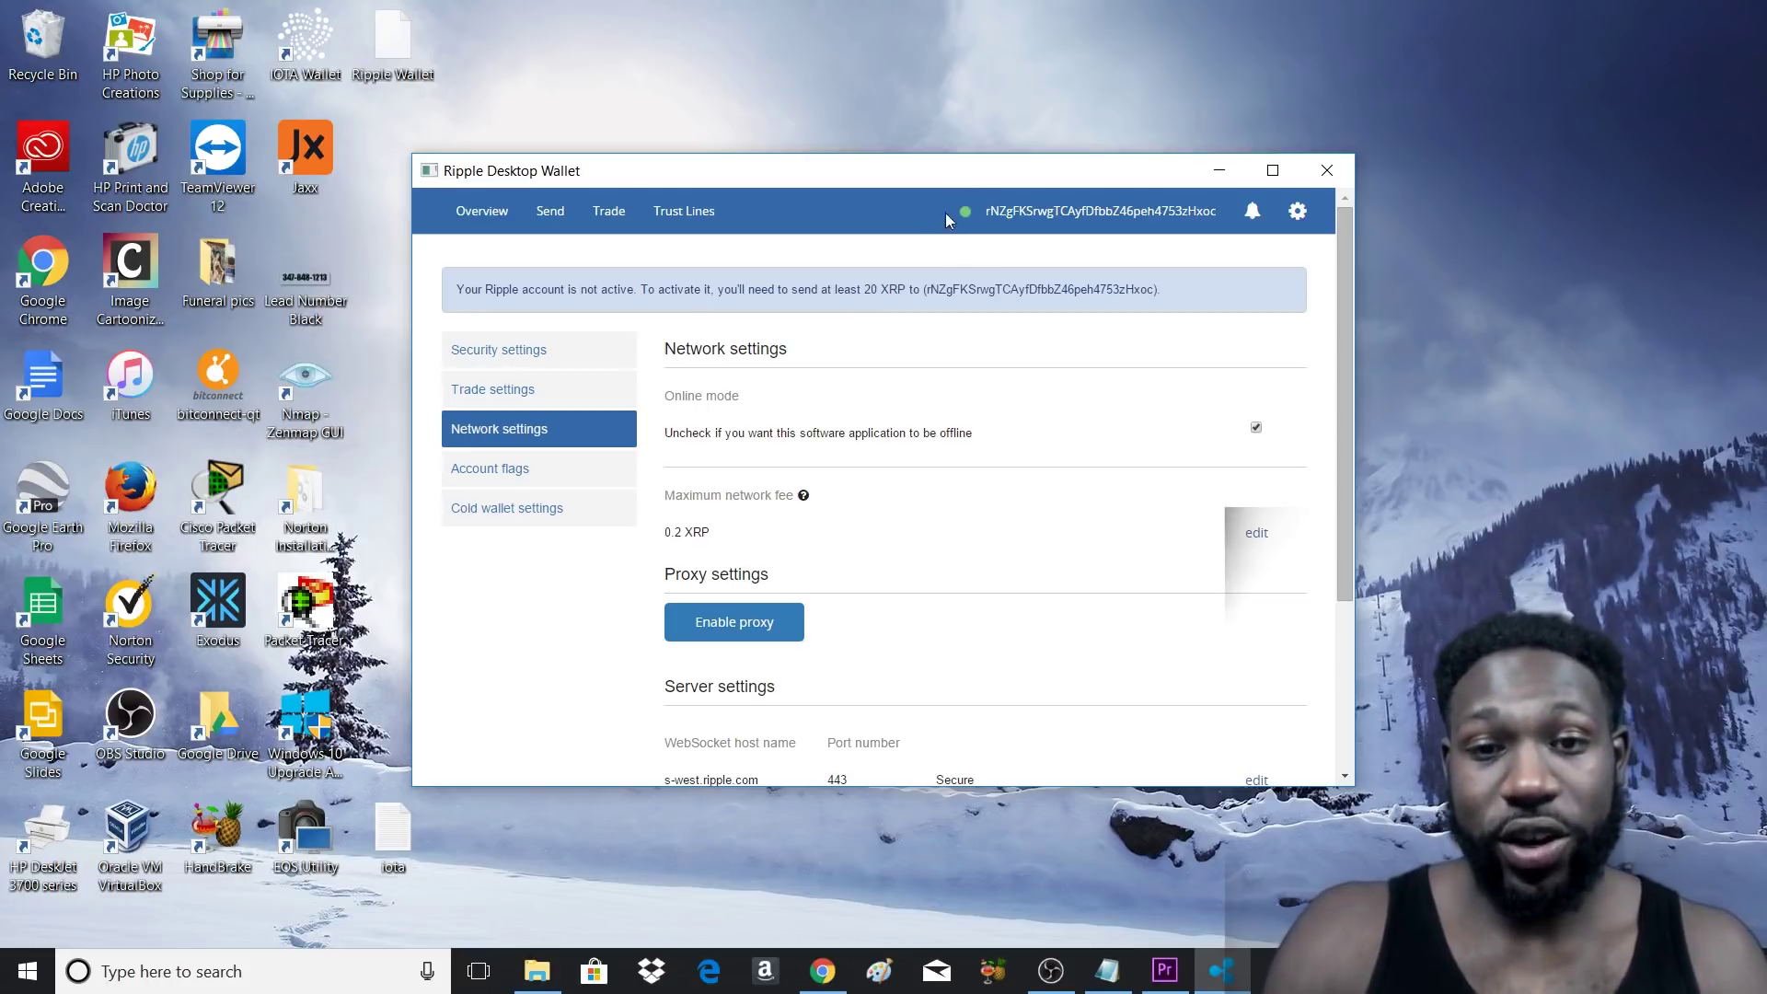
pyautogui.moveTo(1110, 212)
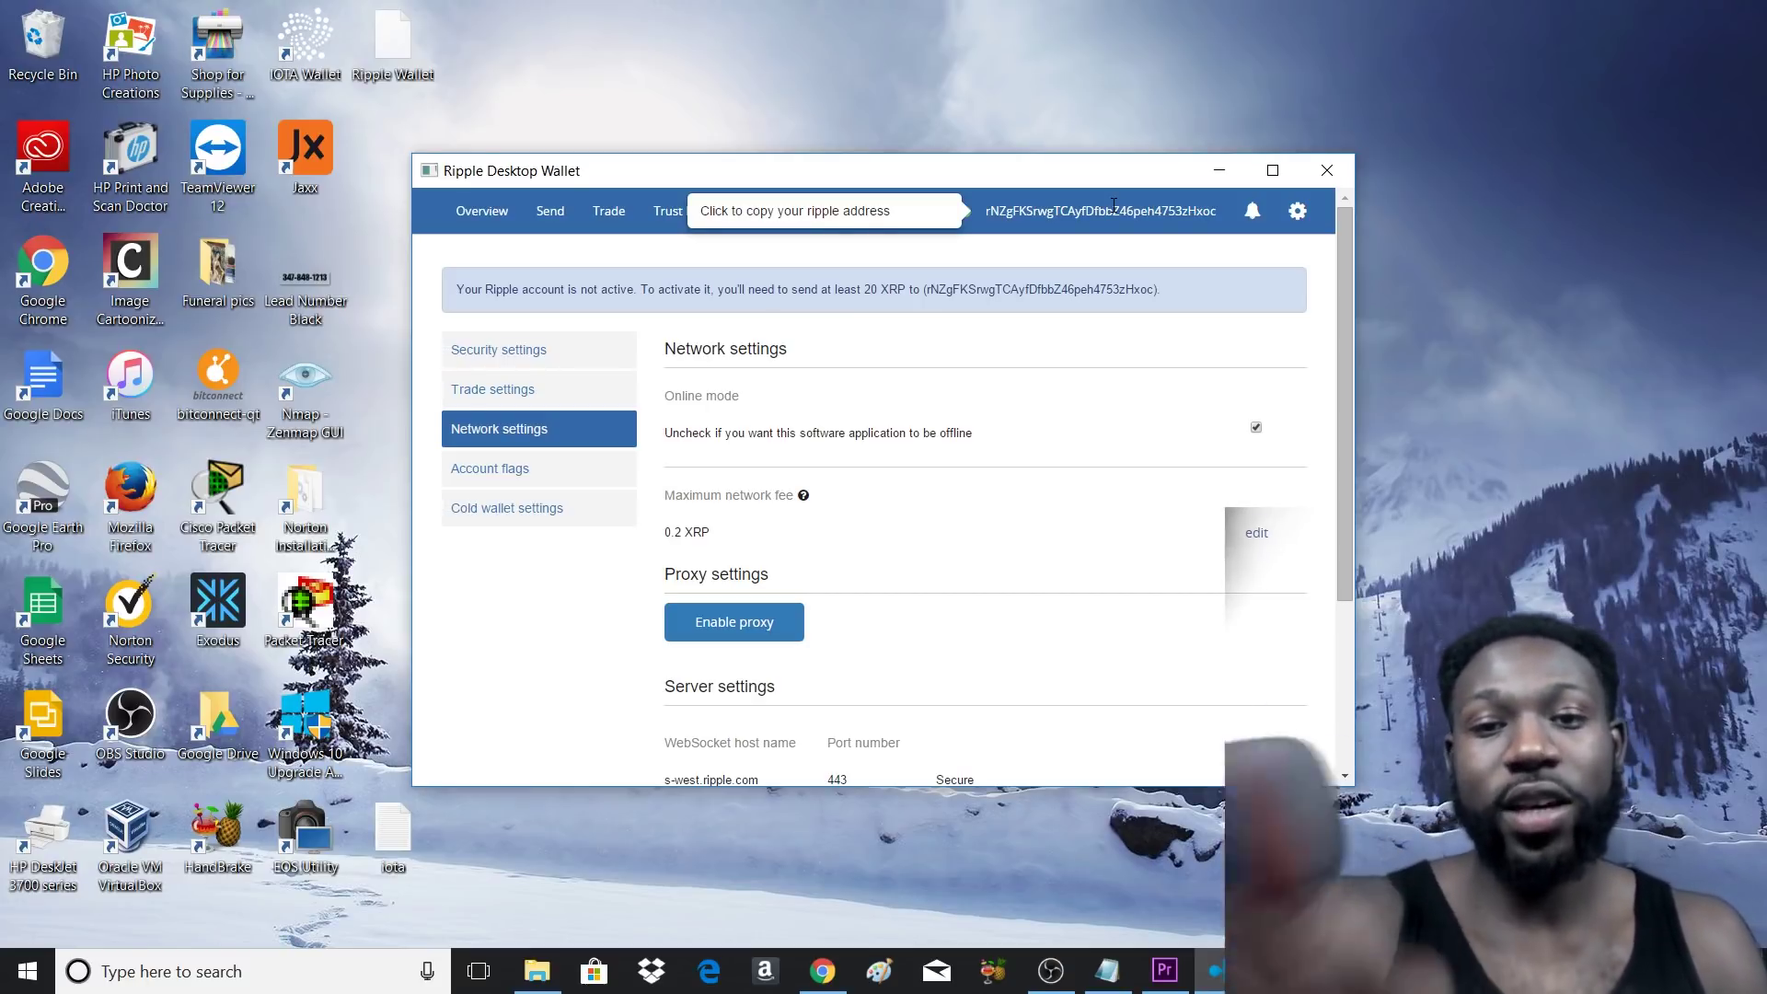
# - Copy the account's ripple address from the top bar
pyautogui.click(1222, 211)
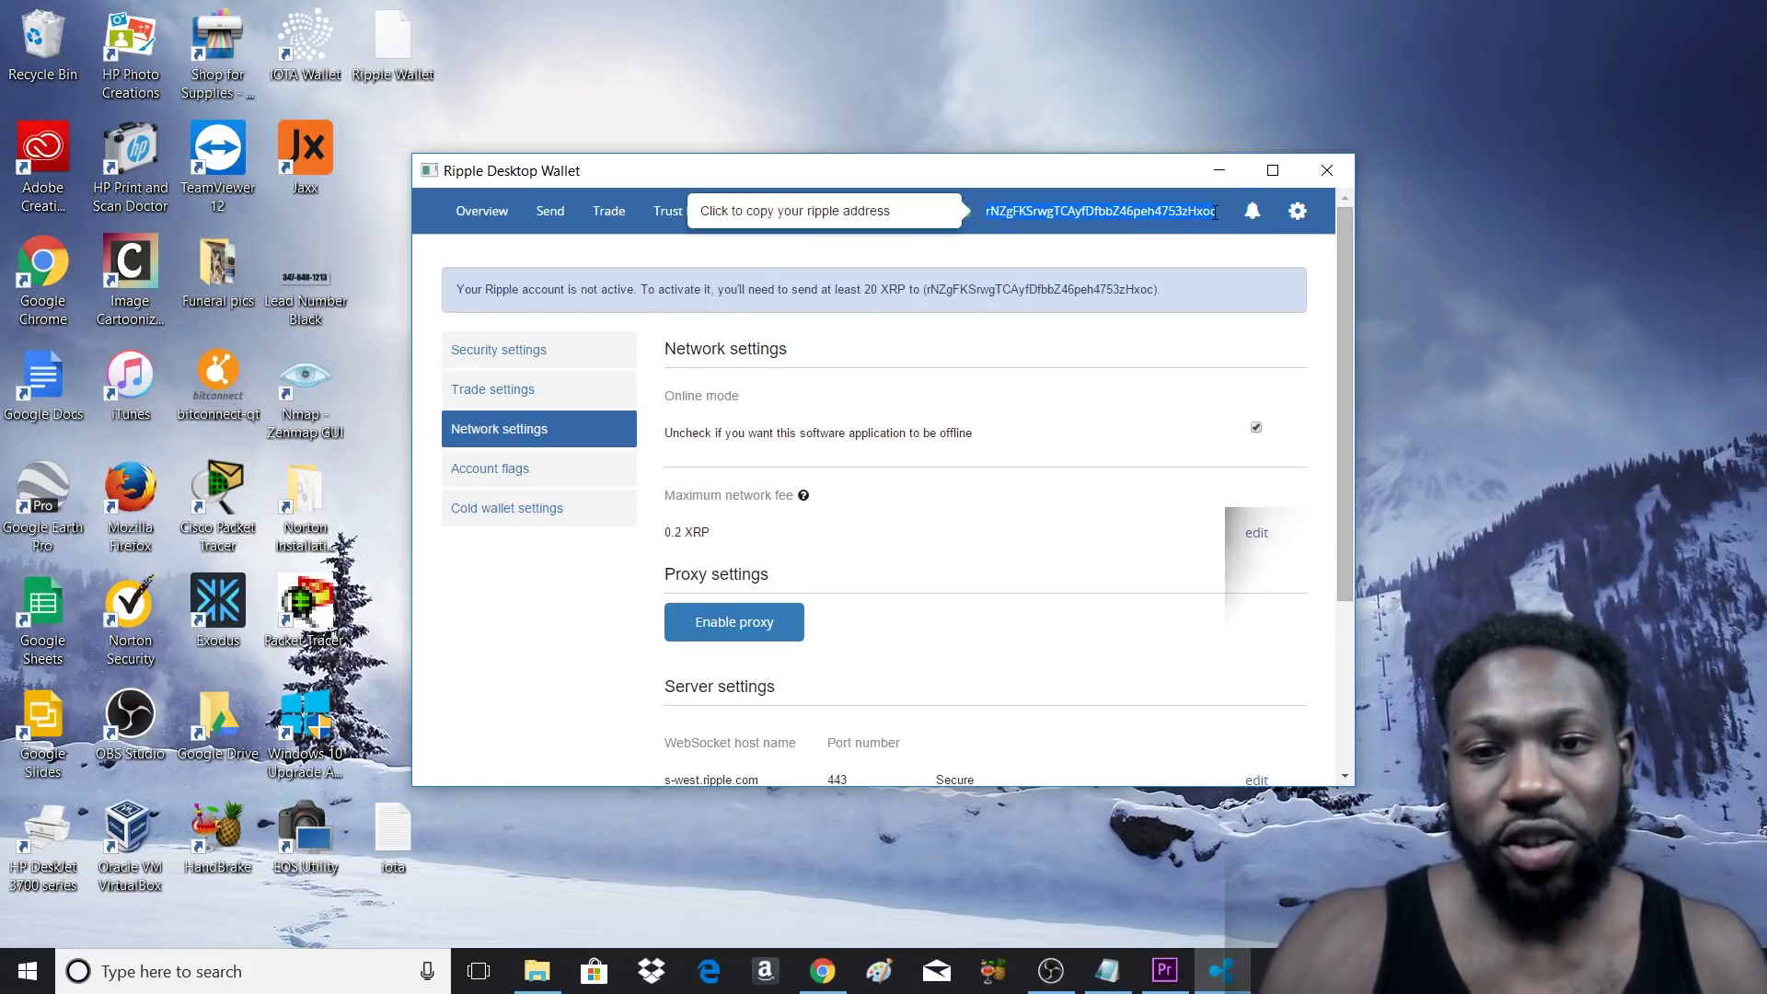
pyautogui.click(1143, 217)
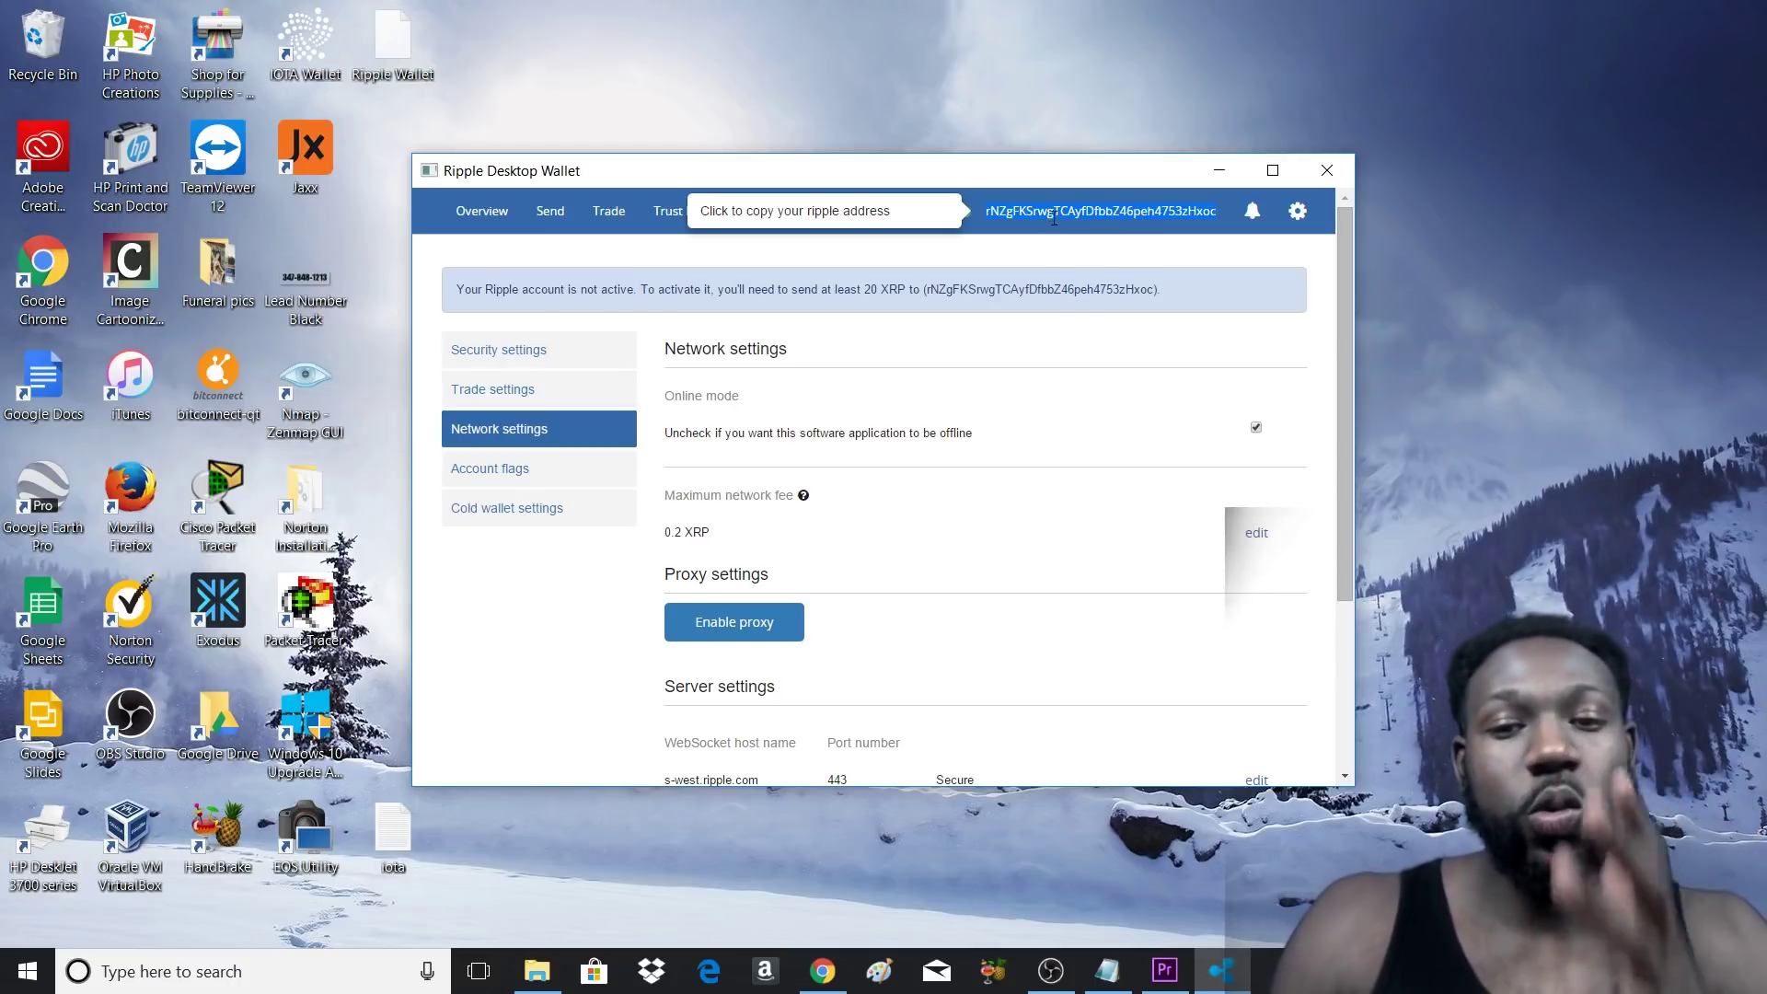